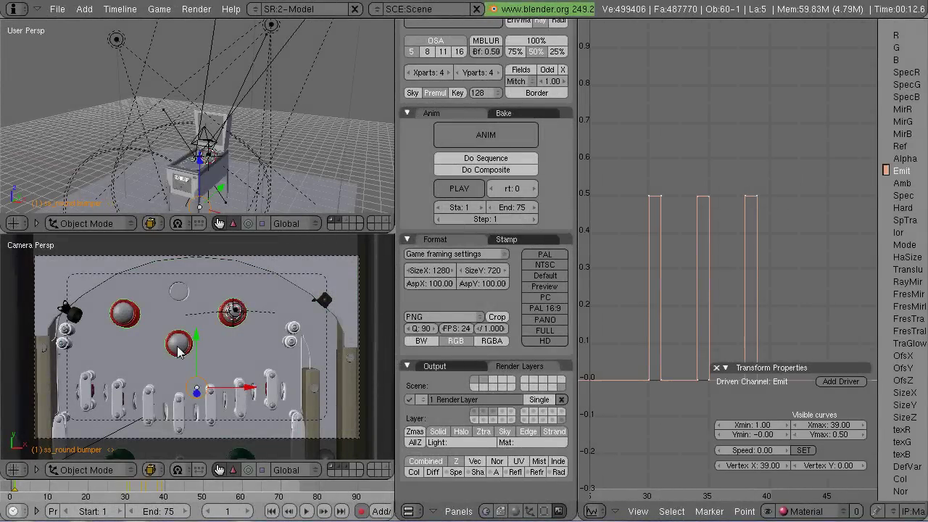
Step: Show only the bumper layer and zoom in on the bumpers in the top view
{"action": "scroll", "coordinate": [235, 181], "scroll_direction": "up", "scroll_amount": 5}
{"action": "key", "text": "1"}
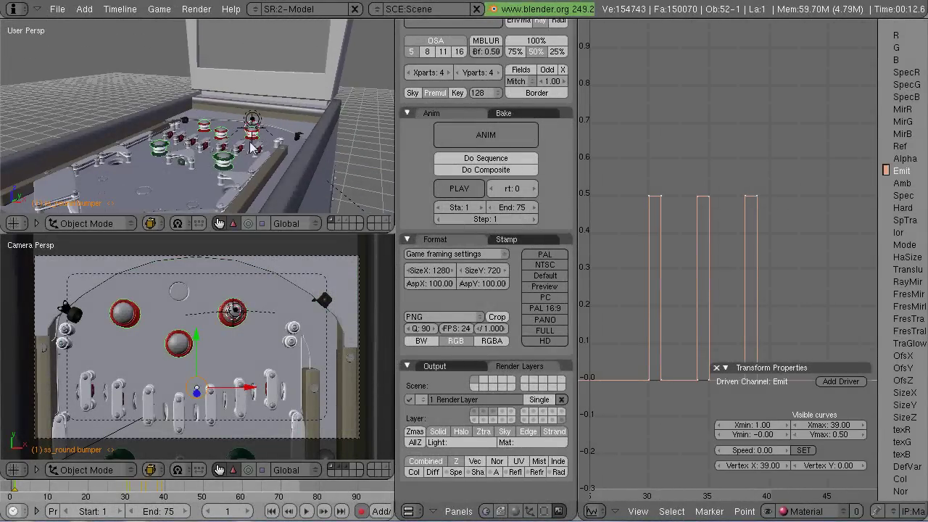
{"action": "middle_click_drag", "start_coordinate": [235, 181], "coordinate": [217, 167]}
Step: Enter Edit Mode on the round bumper, select its dome, and show the Editing (F9) panels
{"action": "key", "text": "Tab"}
{"action": "key", "text": "KP_Decimal"}
{"action": "key", "text": "ctrl+l"}
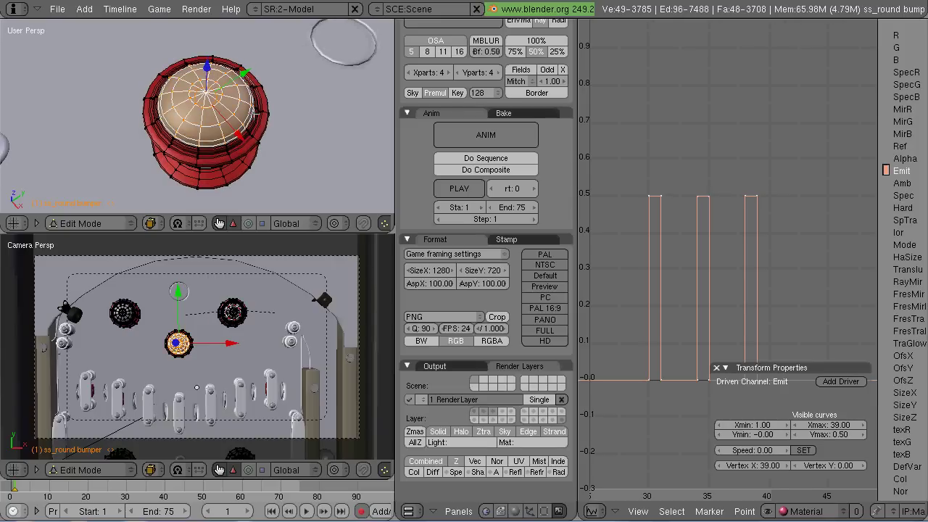
{"action": "scroll", "coordinate": [197, 116], "scroll_direction": "up", "scroll_amount": 2}
{"action": "key", "text": "F9"}
{"action": "scroll", "coordinate": [496, 210], "scroll_direction": "up", "scroll_amount": 3}
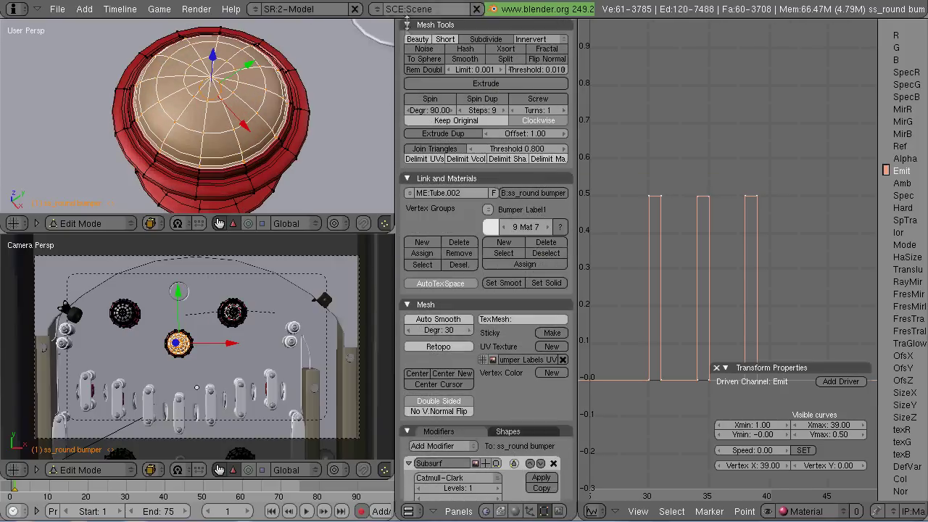
Step: Assign the dome faces to the bumper's eighth material, Mat 8, and fit the IPO graph
{"action": "left_click", "coordinate": [548, 100]}
{"action": "left_click", "coordinate": [546, 127]}
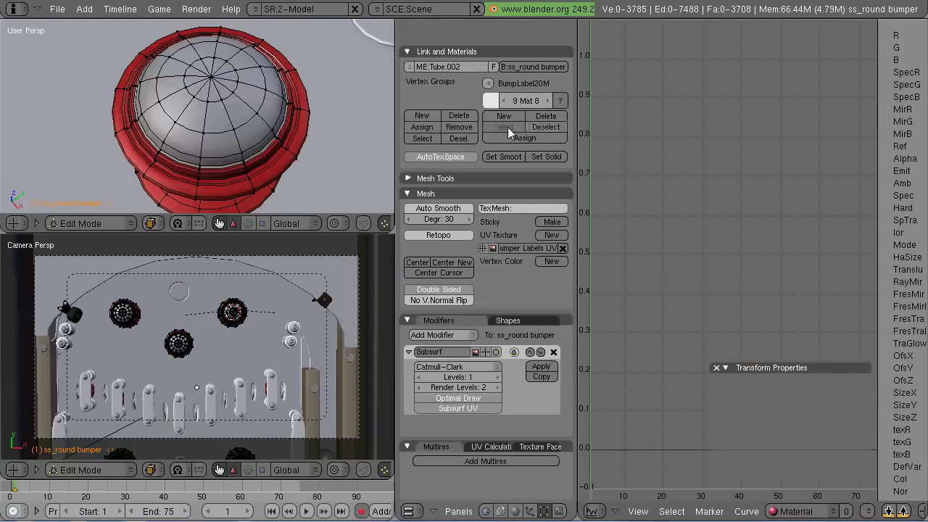
{"action": "left_click", "coordinate": [503, 127]}
{"action": "scroll", "coordinate": [197, 116], "scroll_direction": "down", "scroll_amount": 2}
{"action": "middle_click_drag", "start_coordinate": [663, 263], "coordinate": [671, 283], "text": "ctrl"}
{"action": "key", "text": "Home"}
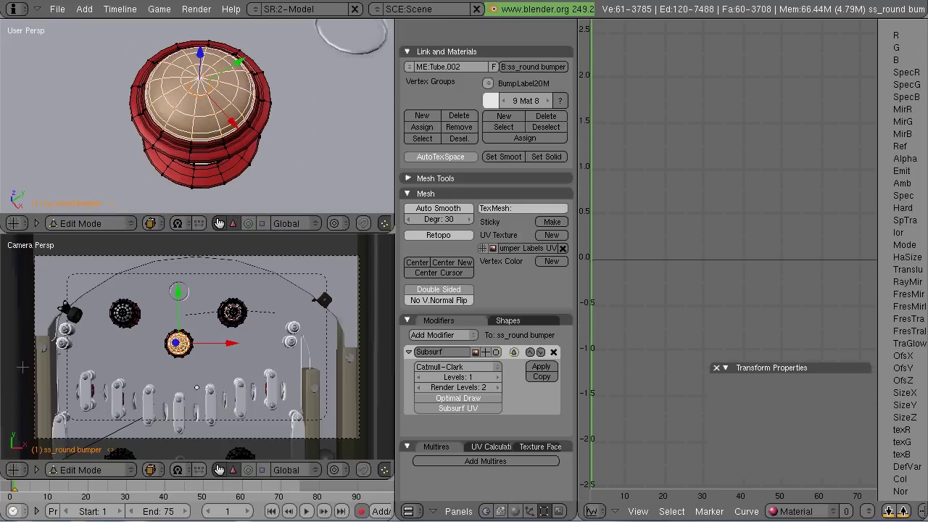
{"action": "scroll", "coordinate": [197, 348], "scroll_direction": "up", "scroll_amount": 2}
Step: At frame 31, insert an Emit key on Mat 8
{"action": "left_click_drag", "start_coordinate": [16, 492], "coordinate": [138, 492]}
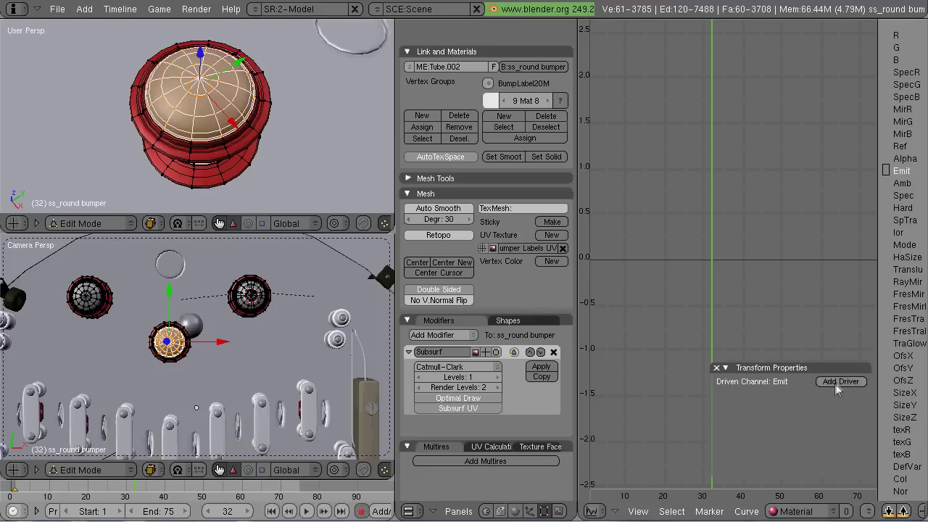
{"action": "left_click", "coordinate": [839, 381]}
{"action": "key", "text": "Home"}
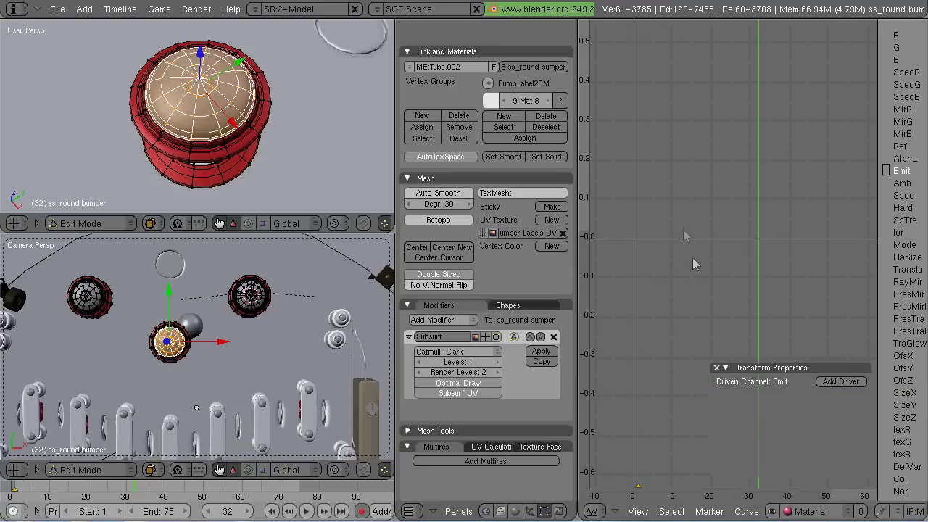
{"action": "left_click", "coordinate": [735, 242], "text": "ctrl"}
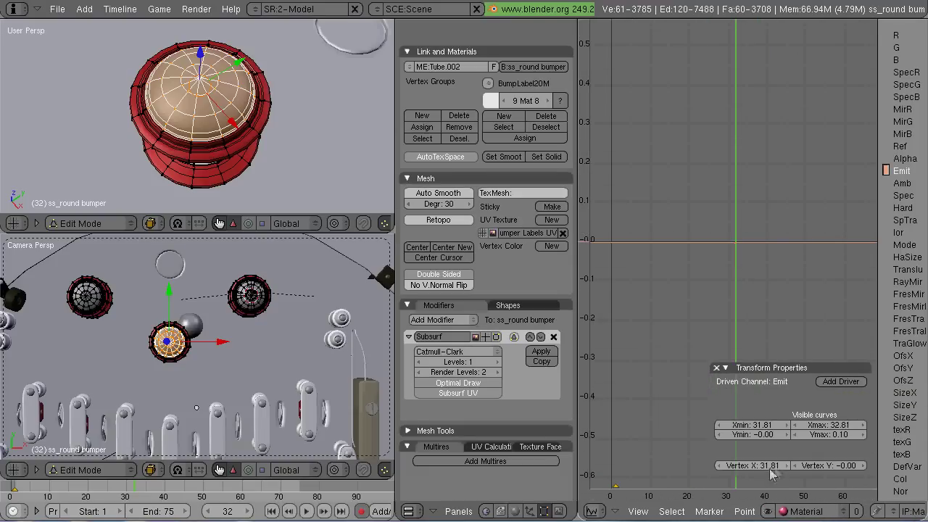
{"action": "middle_click_drag", "start_coordinate": [750, 276], "coordinate": [649, 245], "text": "ctrl"}
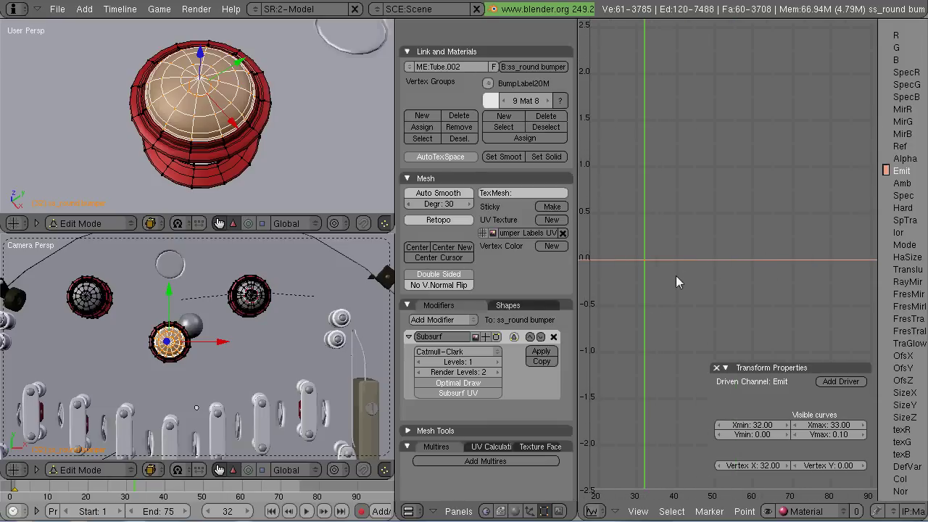
{"action": "mouse_move", "coordinate": [675, 275]}
{"action": "middle_mouse_down", "text": "ctrl"}
{"action": "mouse_move", "coordinate": [673, 283]}
{"action": "mouse_move", "coordinate": [701, 276]}
{"action": "mouse_move", "coordinate": [664, 283]}
{"action": "middle_mouse_up", "text": "ctrl"}
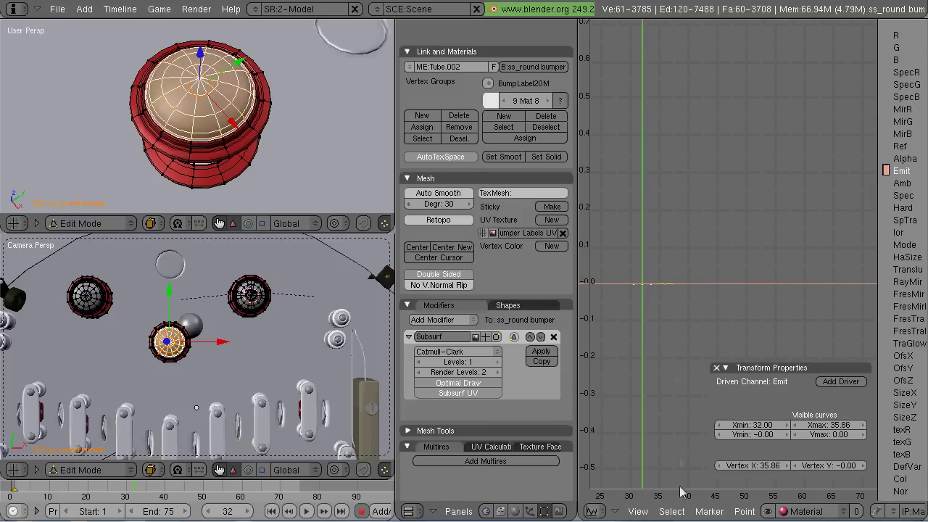
Step: Duplicate the Emit point and set the copy to frame 31 with value 0.5
{"action": "left_click", "coordinate": [744, 511]}
{"action": "left_click", "coordinate": [696, 303]}
{"action": "key", "text": "g"}
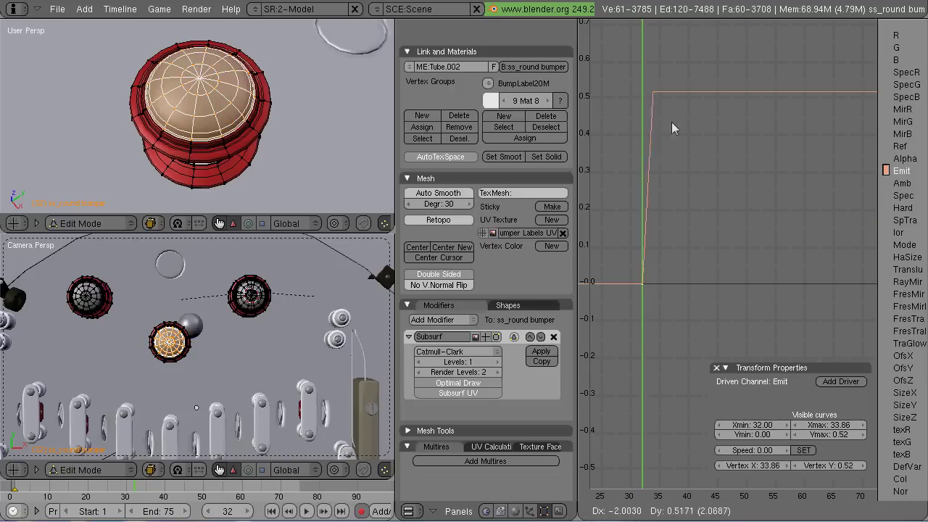
{"action": "left_click", "coordinate": [663, 124], "text": "ctrl"}
{"action": "left_click", "coordinate": [821, 468]}
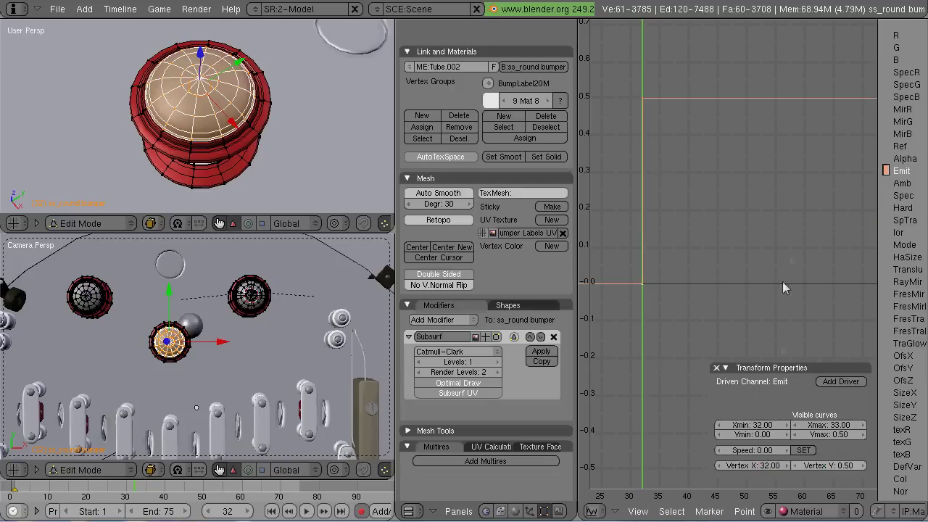
{"action": "key", "text": "Right"}
{"action": "key", "text": "Left"}
{"action": "key", "text": "Right"}
{"action": "key", "text": "Left"}
{"action": "key", "text": "Left"}
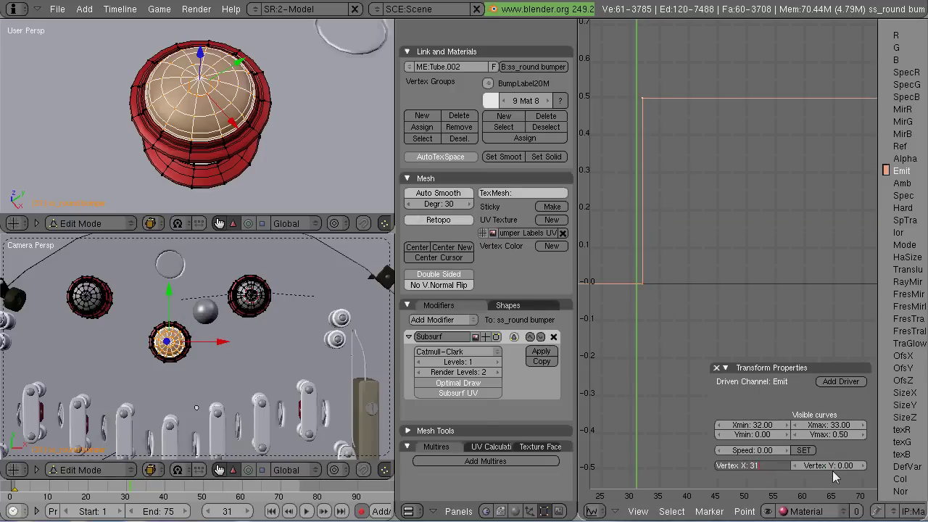
{"action": "left_click", "coordinate": [832, 470]}
Step: Check the glow around frame 31 and return to Object Mode
{"action": "key", "text": "Right"}
{"action": "key", "text": "Left"}
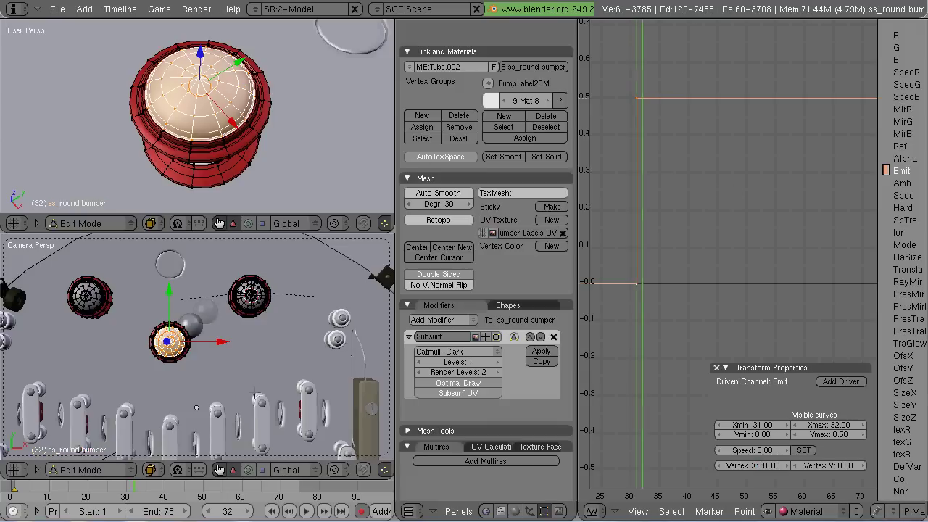
{"action": "key", "text": "Left"}
{"action": "key", "text": "Tab"}
Step: Duplicate the Emit point at frame 33, holding value 0.5
{"action": "key", "text": "Right"}
{"action": "key", "text": "Right"}
{"action": "key", "text": "Left"}
{"action": "key", "text": "Right"}
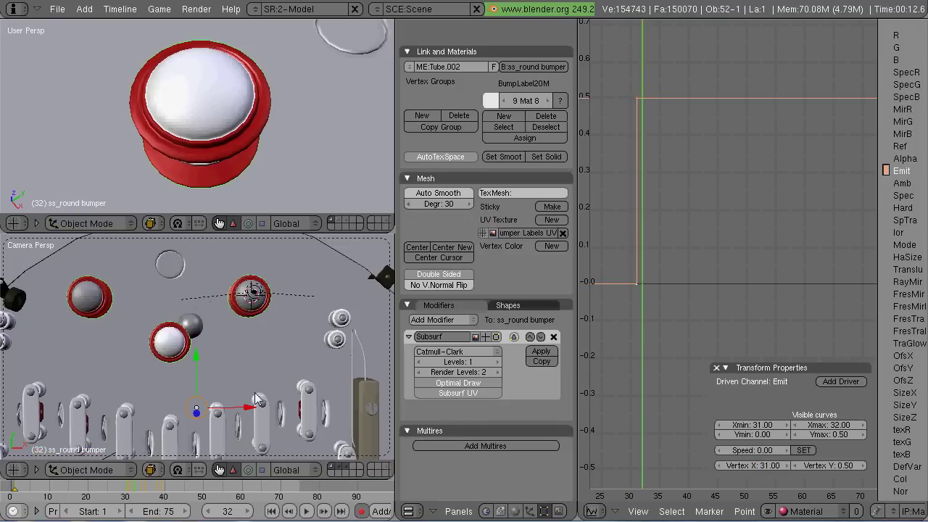
{"action": "key", "text": "Right"}
{"action": "key", "text": "g"}
{"action": "left_click", "coordinate": [657, 97]}
{"action": "left_click", "coordinate": [756, 465]}
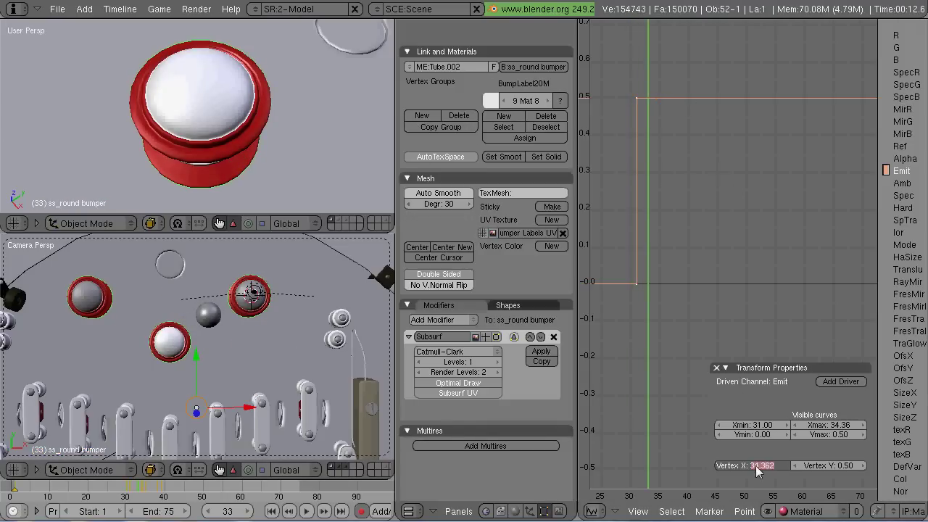
{"action": "type", "text": "33"}
{"action": "key", "text": "Return"}
{"action": "left_click", "coordinate": [832, 466]}
{"action": "type", "text": ".5"}
{"action": "key", "text": "Return"}
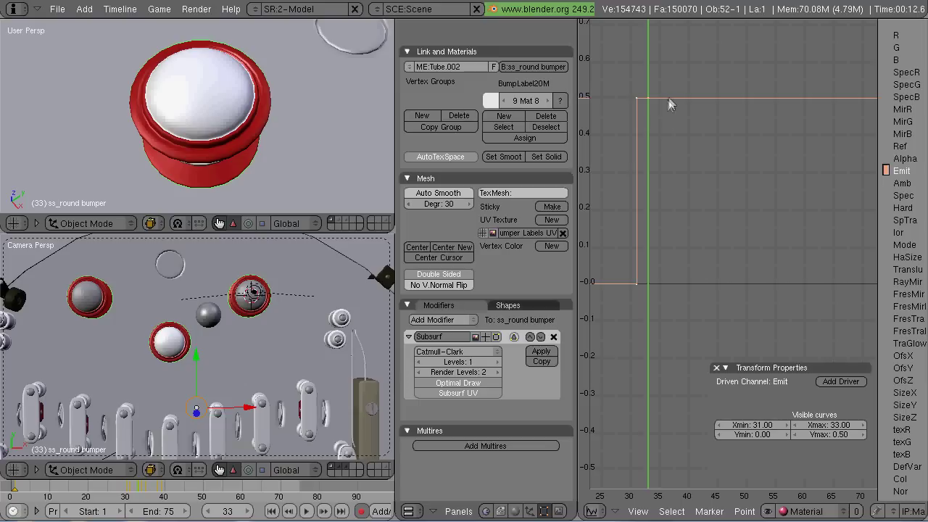
Step: Lower the frame 33 point to 0, ending the first pulse
{"action": "key", "text": "g"}
{"action": "left_click", "coordinate": [679, 320]}
{"action": "left_click", "coordinate": [758, 465]}
{"action": "type", "text": "33"}
{"action": "key", "text": "Return"}
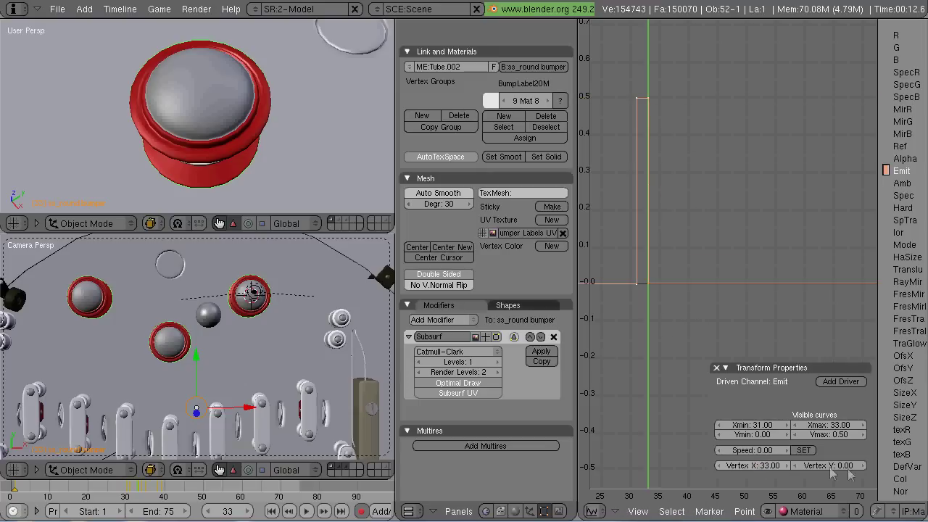
Step: Add an Emit point near frame 36 raised to 0.5, then preview the blink with Alt-A
{"action": "middle_click_drag", "start_coordinate": [304, 131], "coordinate": [312, 248]}
{"action": "left_click", "coordinate": [345, 225], "text": "shift"}
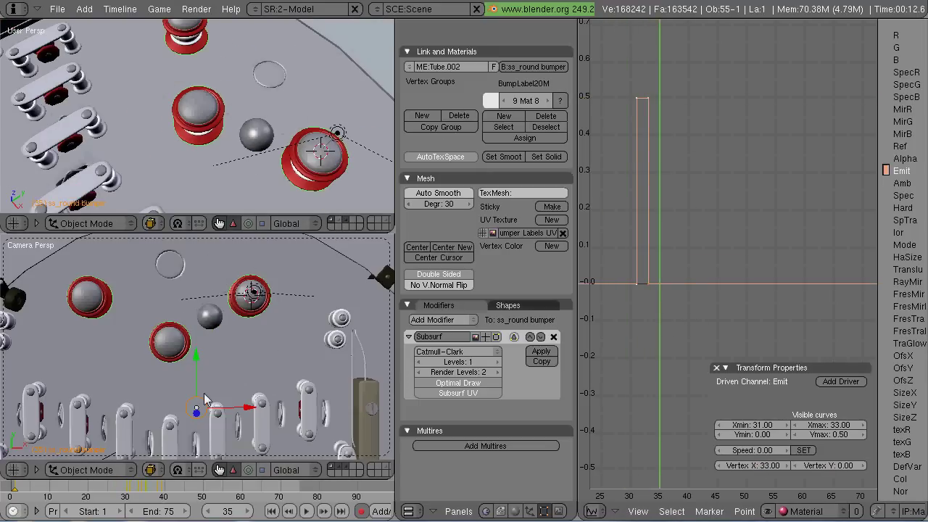
{"action": "left_click", "coordinate": [665, 283], "text": "ctrl"}
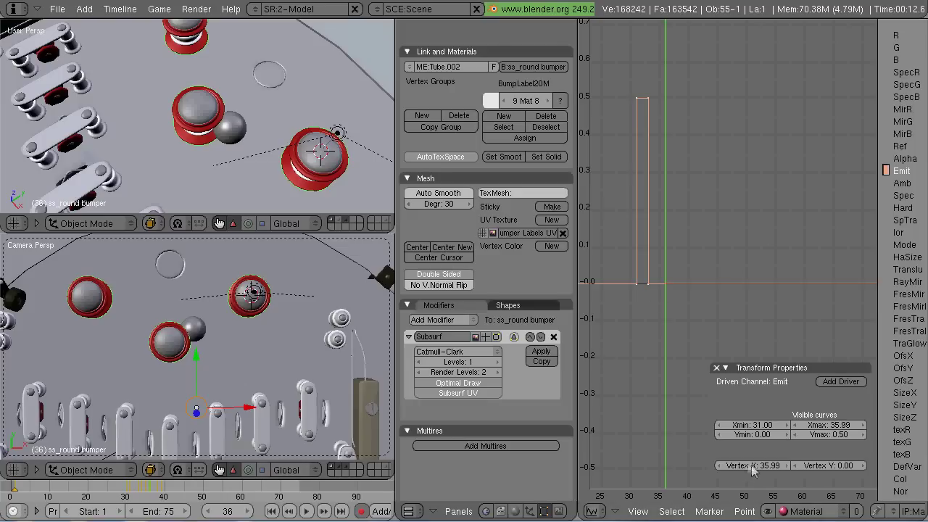
{"action": "key", "text": "g"}
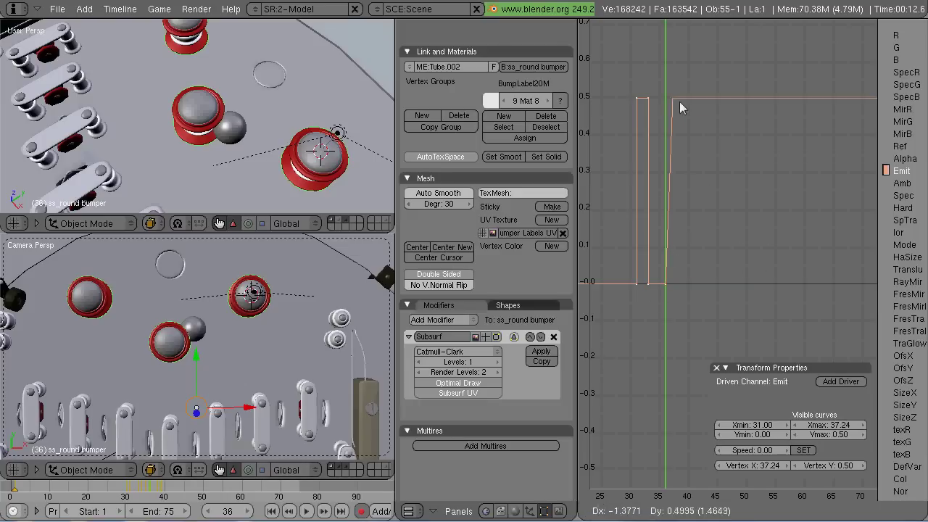
{"action": "left_click", "coordinate": [679, 101]}
{"action": "left_click", "coordinate": [826, 465]}
{"action": "key", "text": "Return"}
{"action": "key", "text": "alt+a"}
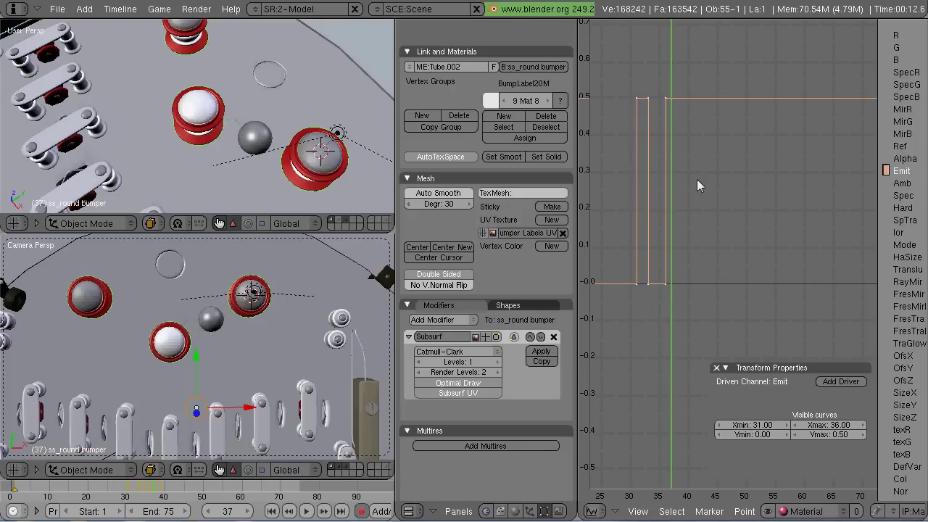
{"action": "scroll", "coordinate": [692, 105], "scroll_direction": "up", "scroll_amount": 2}
{"action": "right_click", "coordinate": [691, 104]}
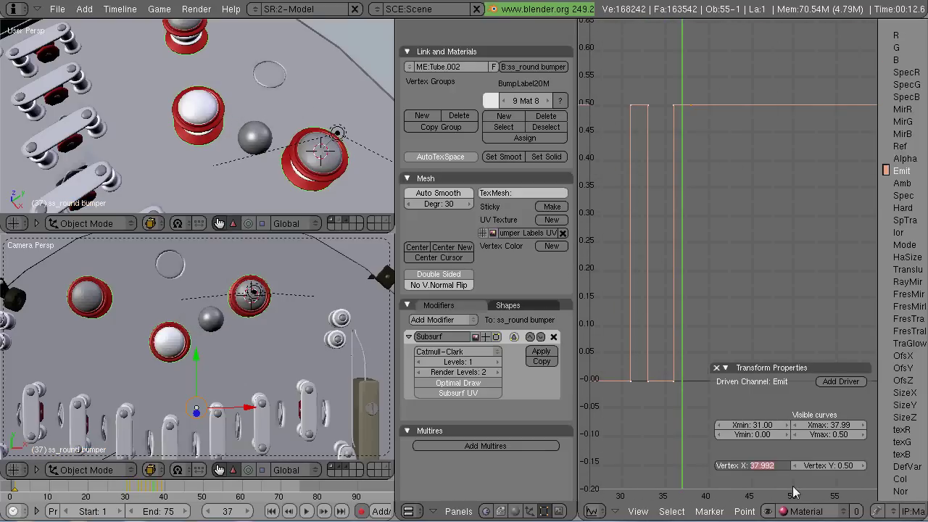
Step: Move the selected Emit point to frame 37 and drop it to 0
{"action": "left_click", "coordinate": [756, 464]}
{"action": "right_click_drag", "start_coordinate": [709, 120], "coordinate": [694, 380]}
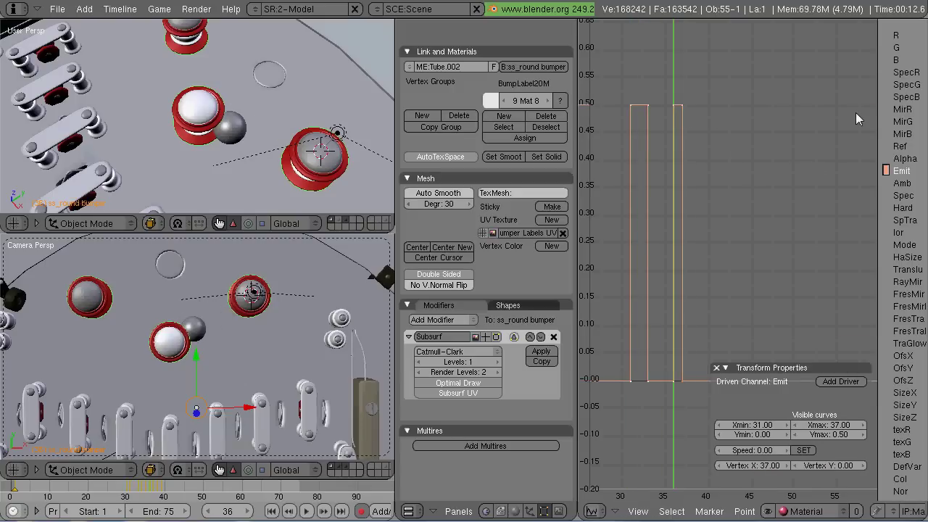
{"action": "middle_click_drag", "start_coordinate": [727, 383], "coordinate": [746, 325]}
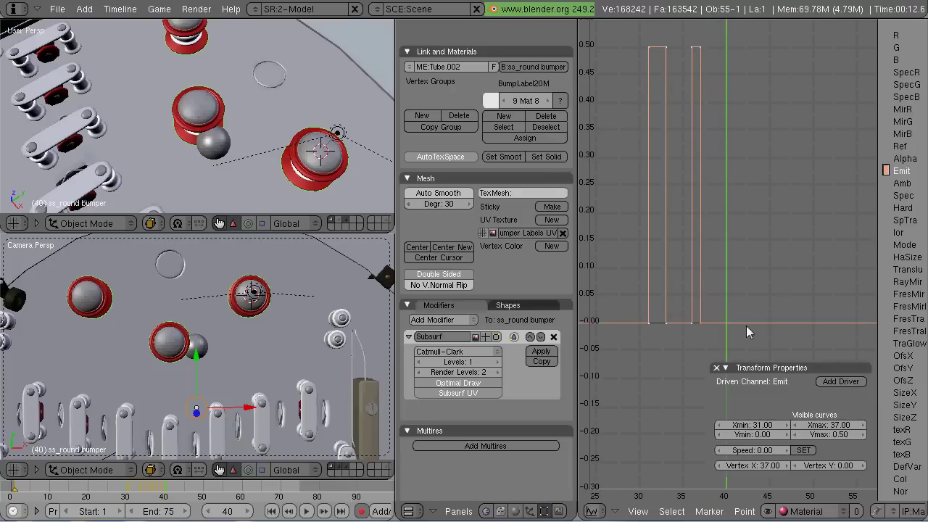
Step: Add Emit points at frame 40 with value 0.5 and at frame 41 with value 0
{"action": "left_click", "coordinate": [726, 322], "text": "ctrl"}
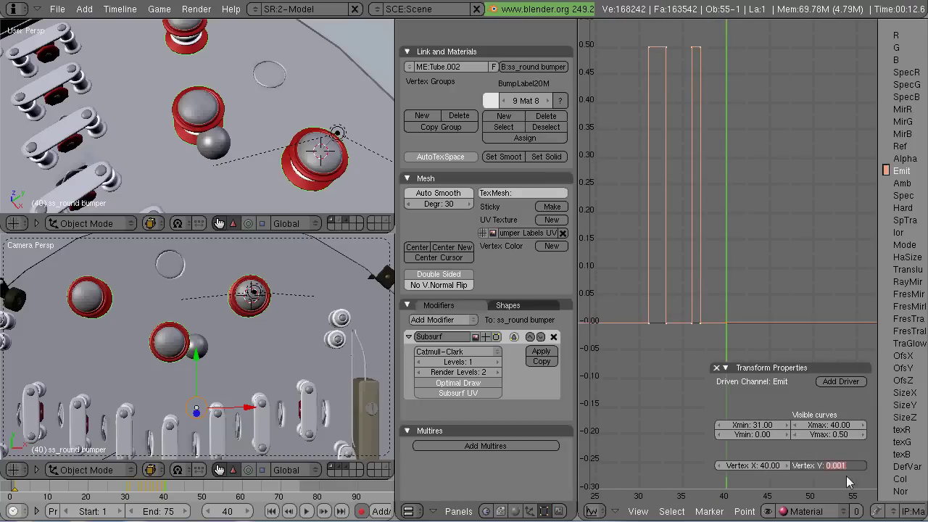
{"action": "key", "text": "Tab"}
{"action": "key", "text": "Tab"}
{"action": "key", "text": "g"}
{"action": "left_click", "coordinate": [737, 30]}
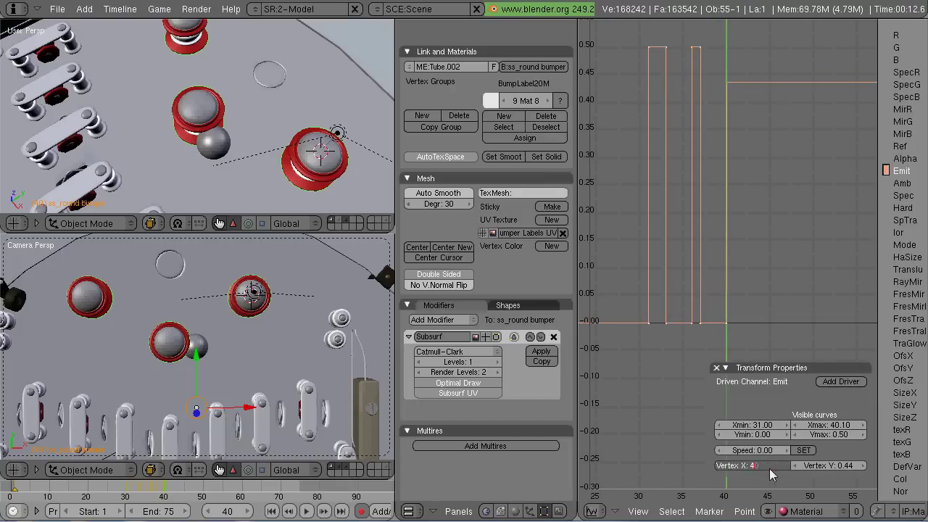
{"action": "left_click", "coordinate": [830, 466]}
{"action": "key", "text": "Right"}
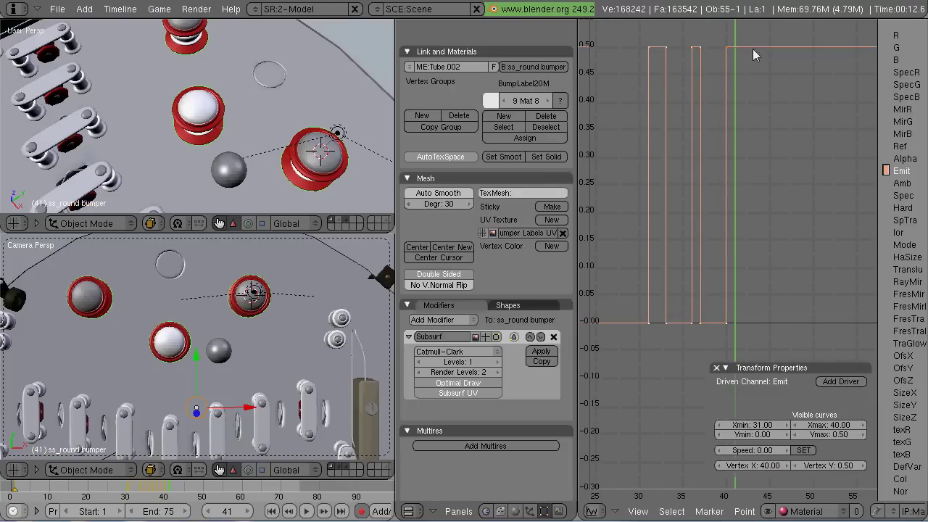
{"action": "left_click", "coordinate": [747, 48], "text": "ctrl"}
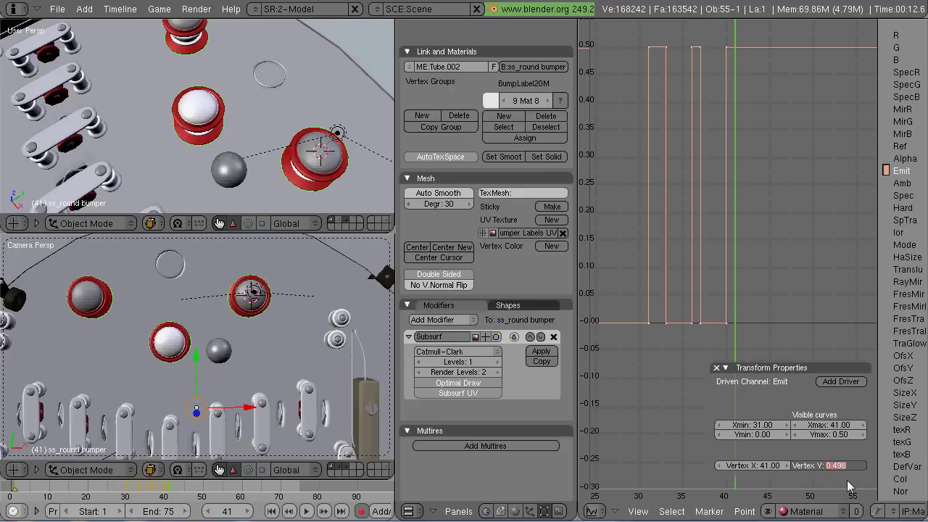
{"action": "key", "text": "g"}
{"action": "left_click", "coordinate": [745, 340]}
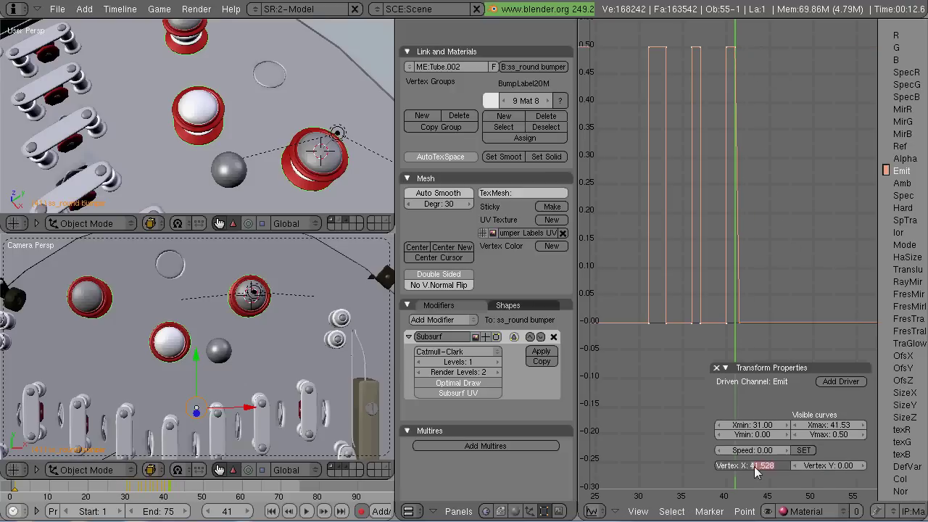
{"action": "left_click", "coordinate": [831, 466]}
Step: Play back the three pulses, go to frame 22, and select spotlight Lamp.004
{"action": "key", "text": "alt+a"}
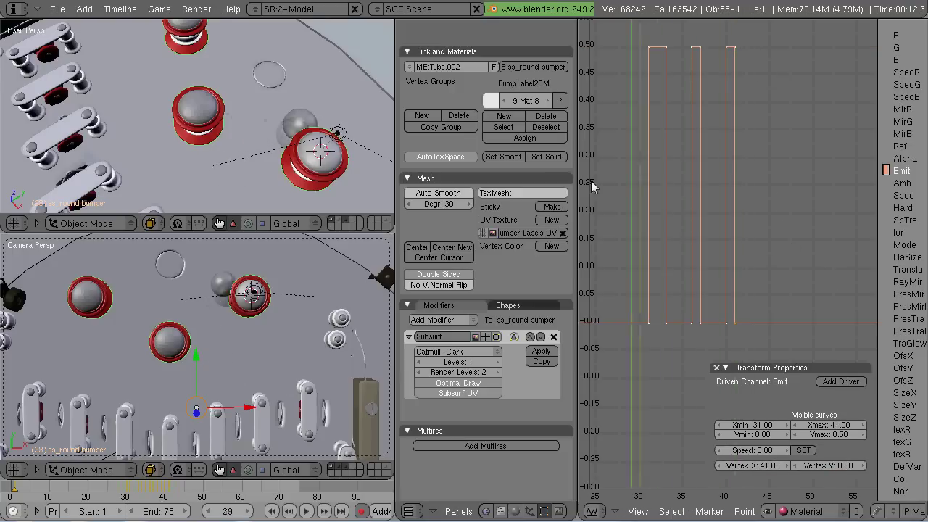
{"action": "left_click", "coordinate": [307, 512]}
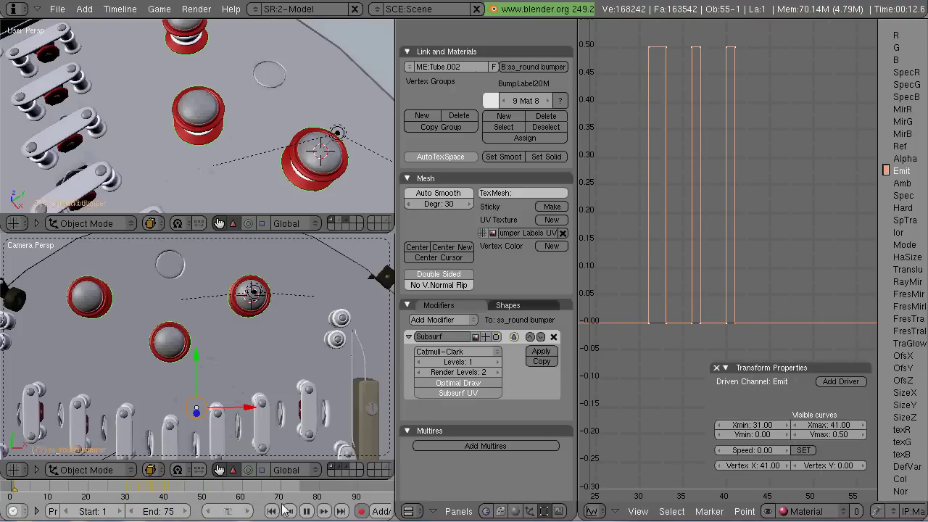
{"action": "left_click", "coordinate": [37, 491]}
{"action": "left_click_drag", "start_coordinate": [40, 493], "coordinate": [94, 493]}
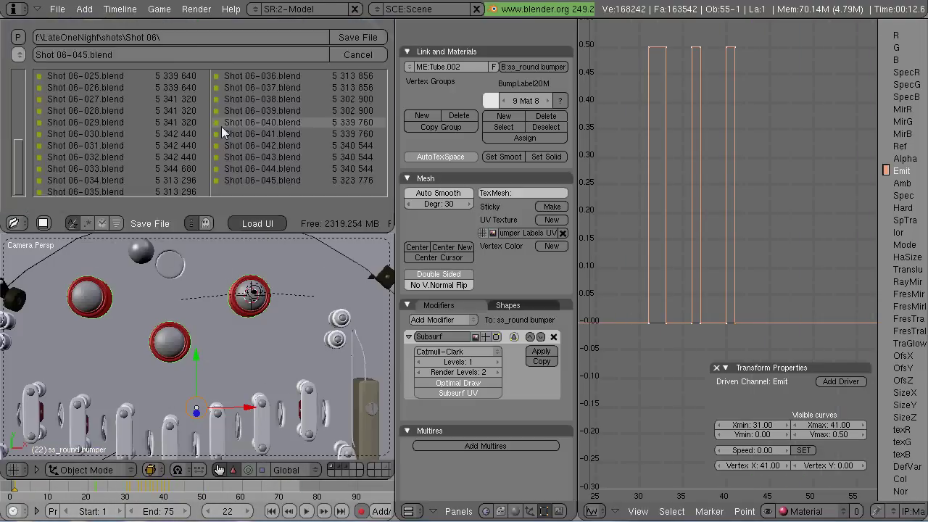
{"action": "right_click", "coordinate": [284, 128]}
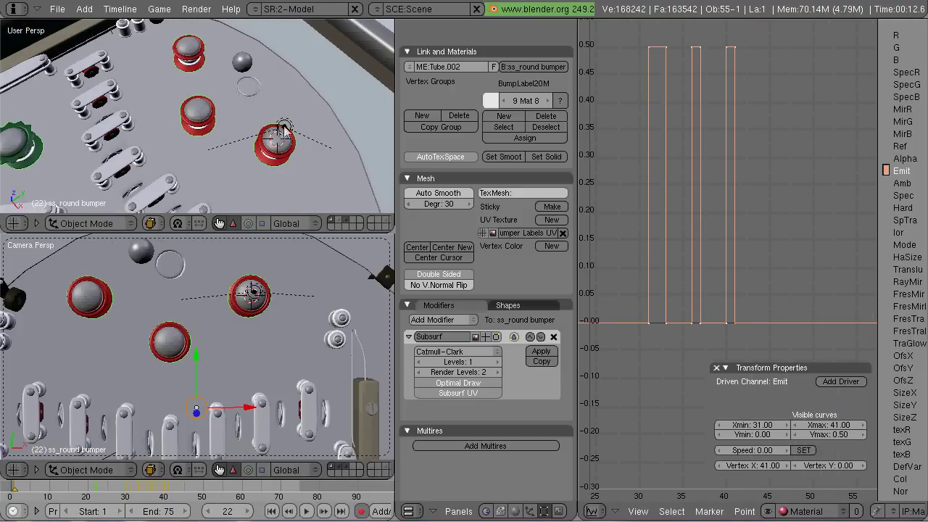
{"action": "middle_click_drag", "start_coordinate": [284, 127], "coordinate": [292, 209]}
Step: Snap the 3D cursor to Lamp.004 and verify its position from side and top views
{"action": "key", "text": "shift+s"}
{"action": "left_click", "coordinate": [292, 208]}
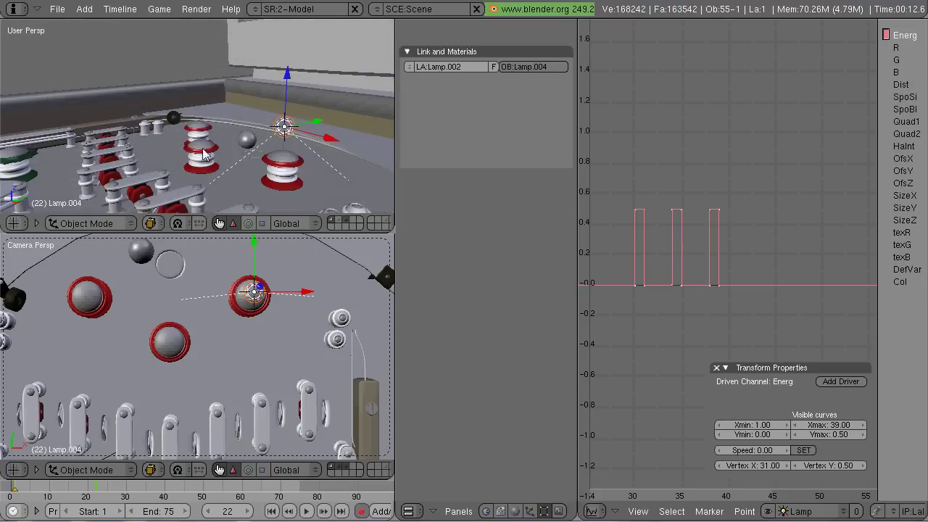
{"action": "key", "text": "KP_3"}
{"action": "key", "text": "z"}
{"action": "middle_click_drag", "start_coordinate": [217, 174], "coordinate": [209, 108]}
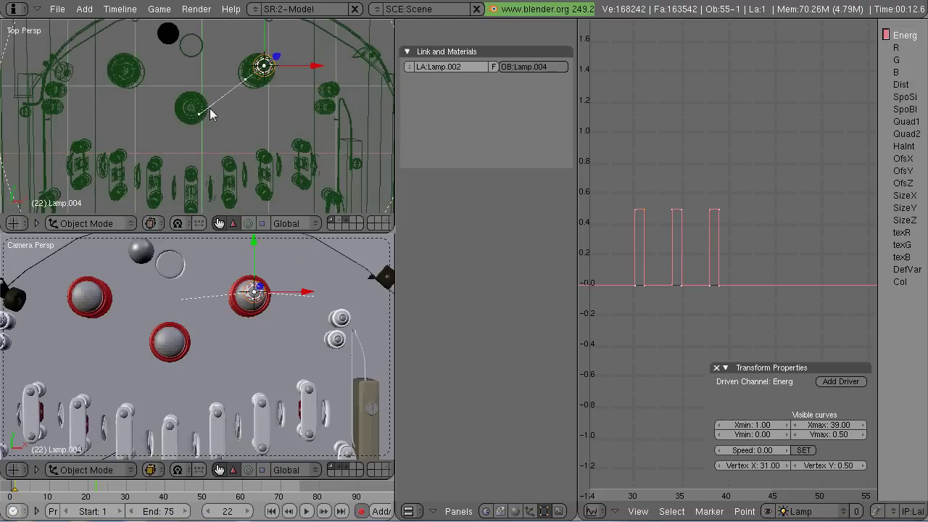
{"action": "key", "text": "KP_7"}
{"action": "scroll", "coordinate": [199, 112], "scroll_direction": "up", "scroll_amount": 2}
{"action": "scroll", "coordinate": [215, 120], "scroll_direction": "down", "scroll_amount": 3}
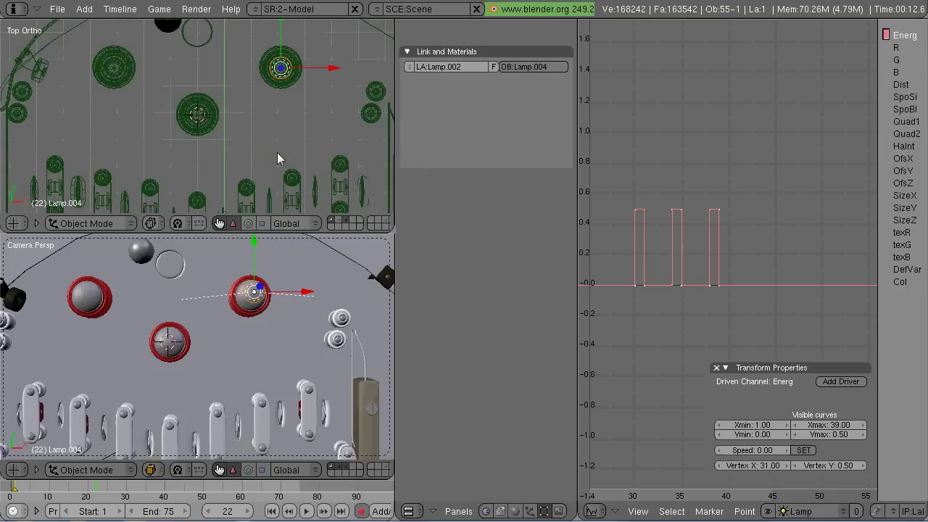
{"action": "middle_click_drag", "start_coordinate": [277, 153], "coordinate": [276, 113]}
{"action": "key", "text": "z"}
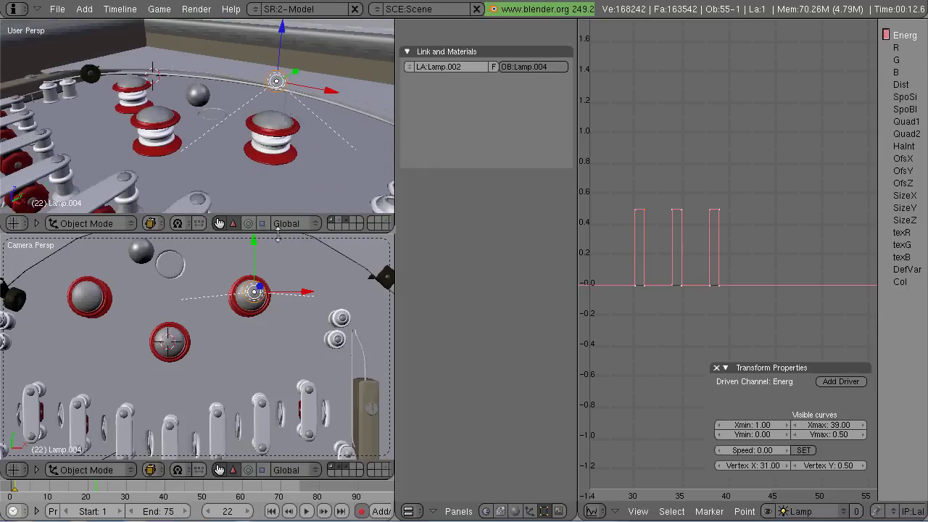
Step: Enlarge the upper 3D view to frame the bumpers and show the Lamp (F5) settings
{"action": "left_click_drag", "start_coordinate": [217, 233], "coordinate": [218, 280]}
{"action": "scroll", "coordinate": [239, 354], "scroll_direction": "down", "scroll_amount": 2}
{"action": "middle_click_drag", "start_coordinate": [268, 210], "coordinate": [249, 184]}
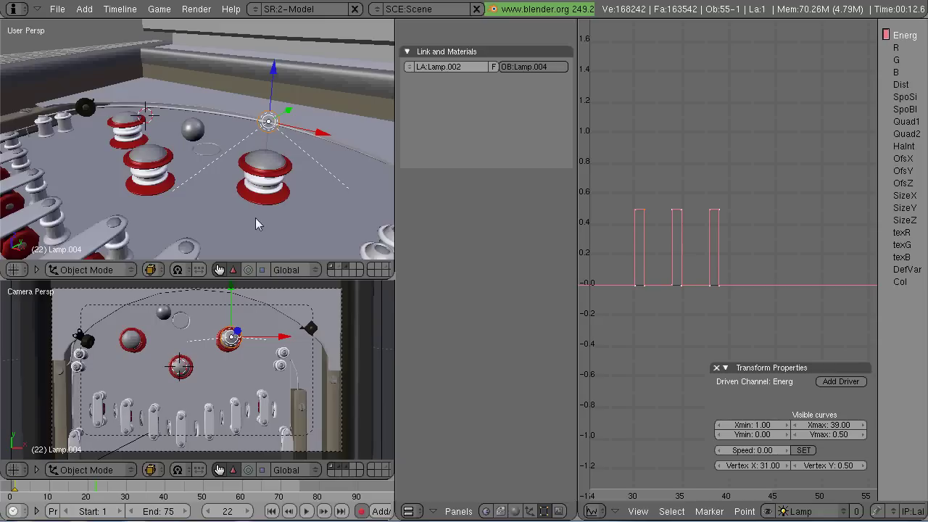
{"action": "left_click", "coordinate": [502, 512]}
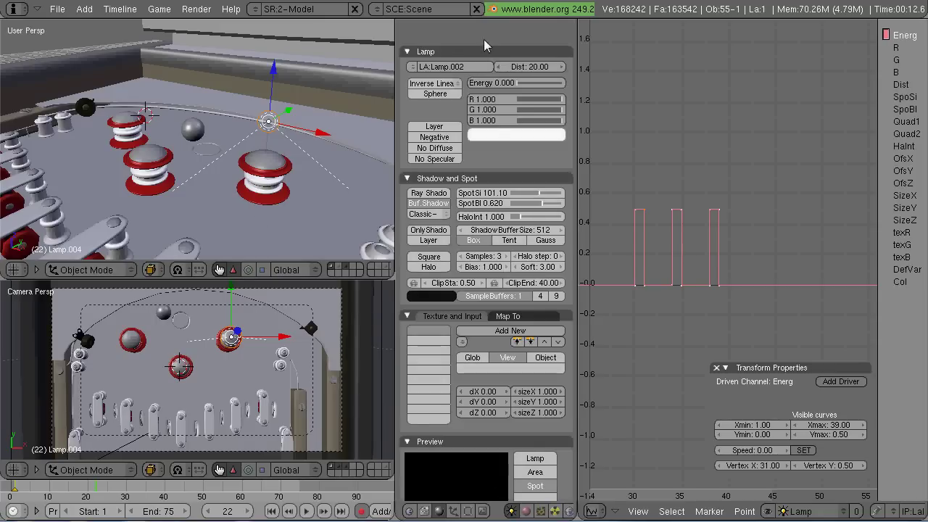
{"action": "scroll", "coordinate": [570, 202], "scroll_direction": "down", "scroll_amount": 1}
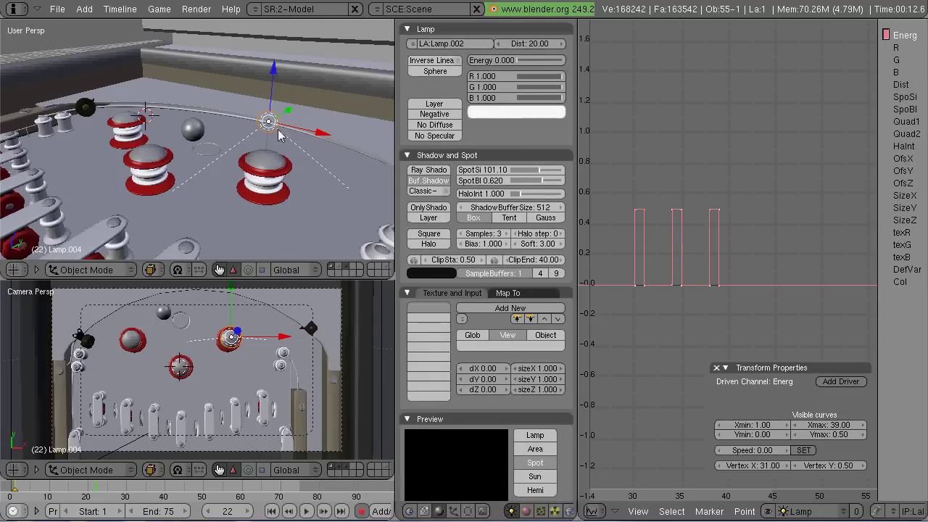
Step: Add a new spotlight at the 3D cursor and select it
{"action": "key", "text": "space"}
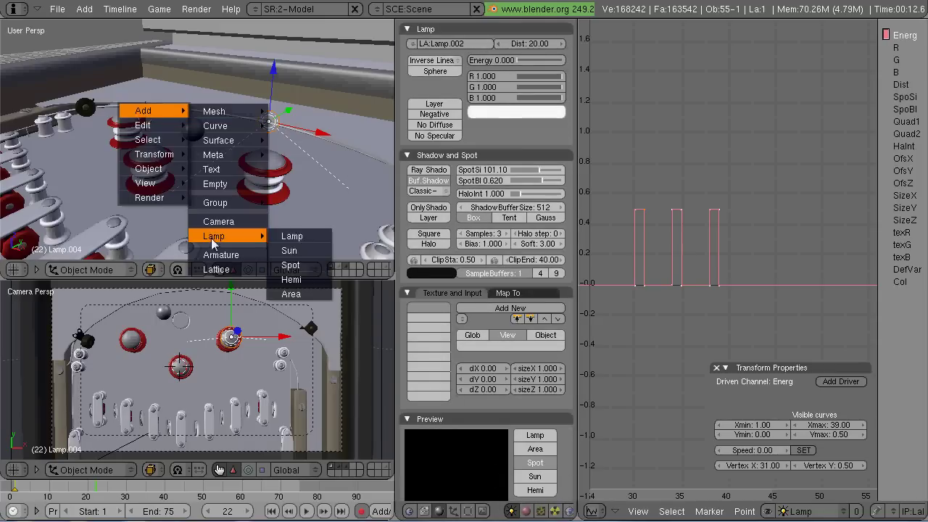
{"action": "left_click", "coordinate": [294, 275]}
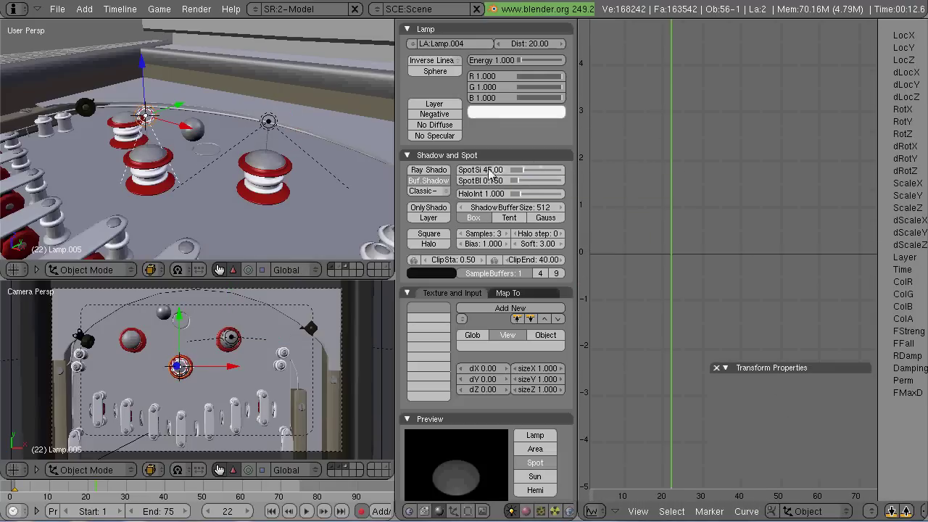
{"action": "right_click", "coordinate": [144, 116]}
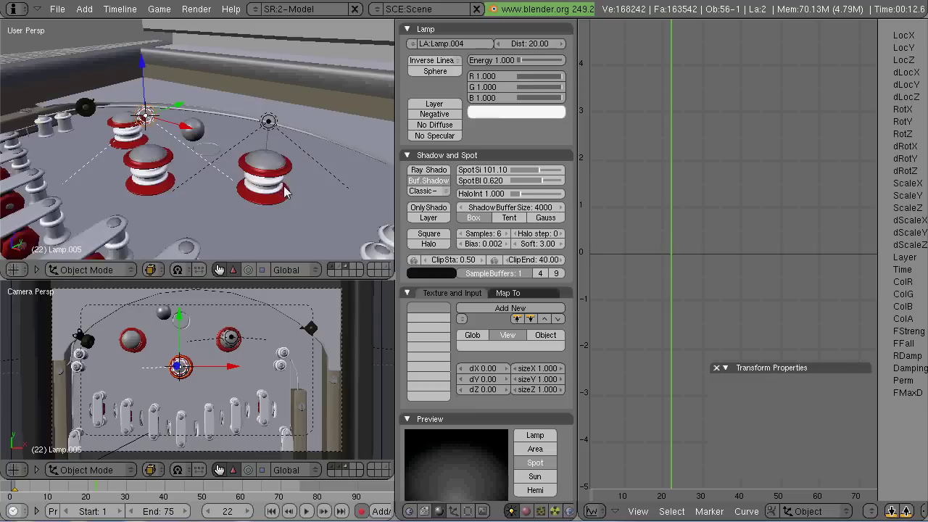
{"action": "middle_click_drag", "start_coordinate": [284, 191], "coordinate": [312, 167]}
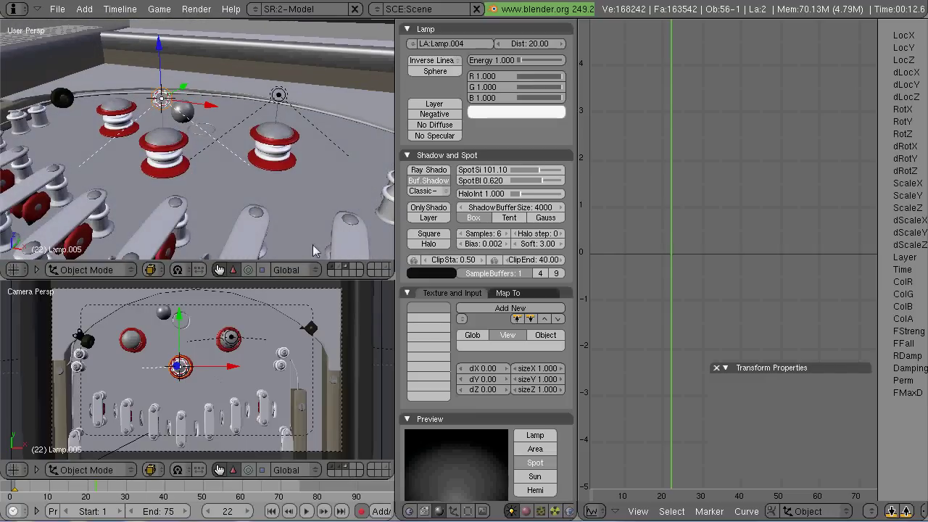
Step: Scrub the timeline, compare with the original spotlight's Energy curve, and return to frame 1
{"action": "key", "text": "Right"}
{"action": "key", "text": "Right"}
{"action": "key", "text": "Right"}
{"action": "key", "text": "Right"}
{"action": "key", "text": "Right"}
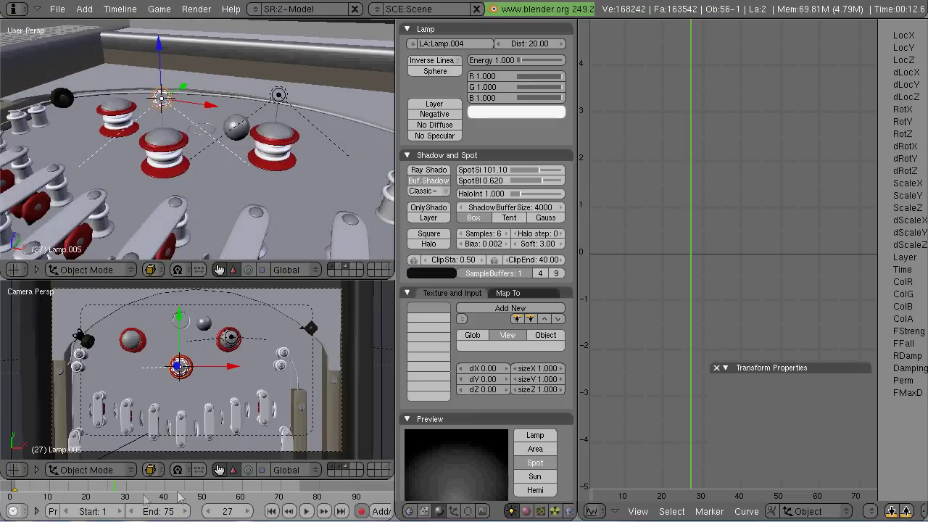
{"action": "left_click_drag", "start_coordinate": [174, 479], "coordinate": [171, 470]}
{"action": "key", "text": "Right"}
{"action": "key", "text": "Right"}
{"action": "key", "text": "Right"}
{"action": "key", "text": "Right"}
{"action": "key", "text": "Right"}
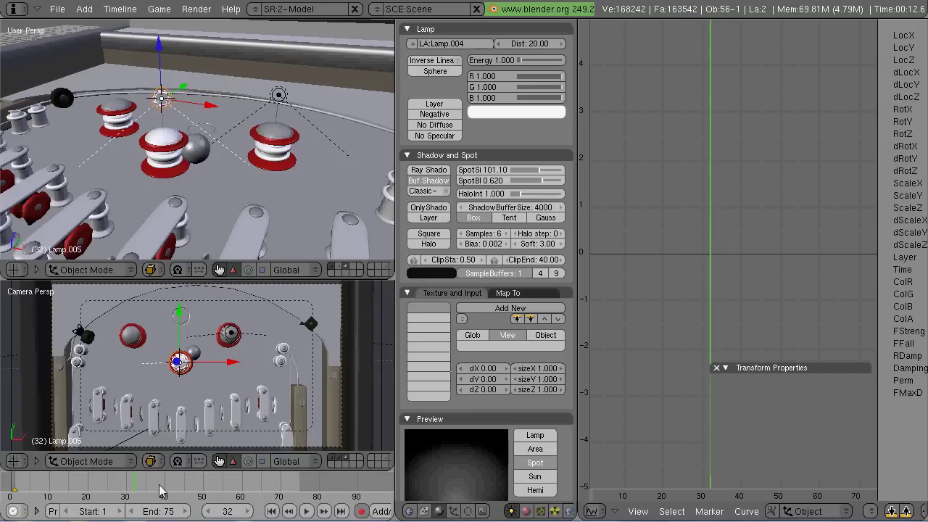
{"action": "key", "text": "Left"}
{"action": "key", "text": "Left"}
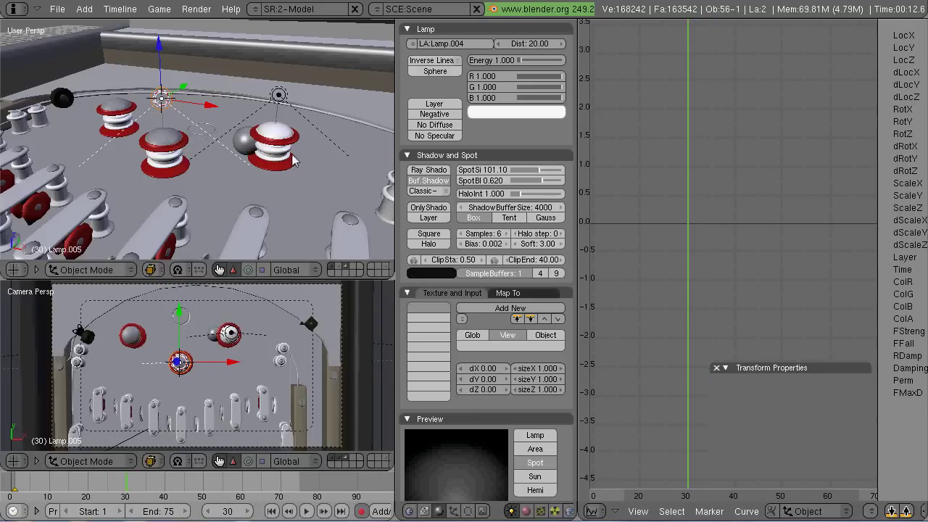
{"action": "right_click", "coordinate": [278, 96]}
{"action": "right_click", "coordinate": [160, 98]}
{"action": "key", "text": "shift+Left"}
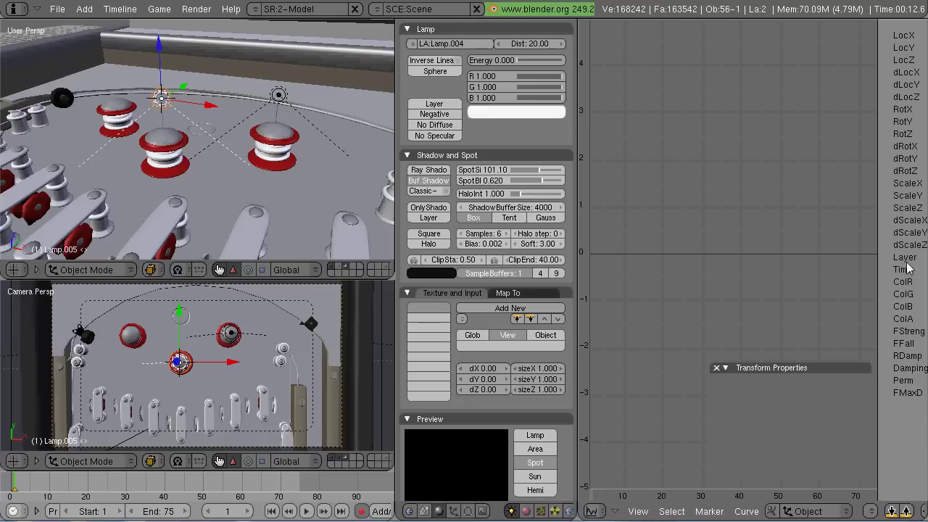
Step: Move to frame 32 and display Lamp.005's Energ channel fitted in the IPO editor
{"action": "left_click_drag", "start_coordinate": [127, 491], "coordinate": [142, 492]}
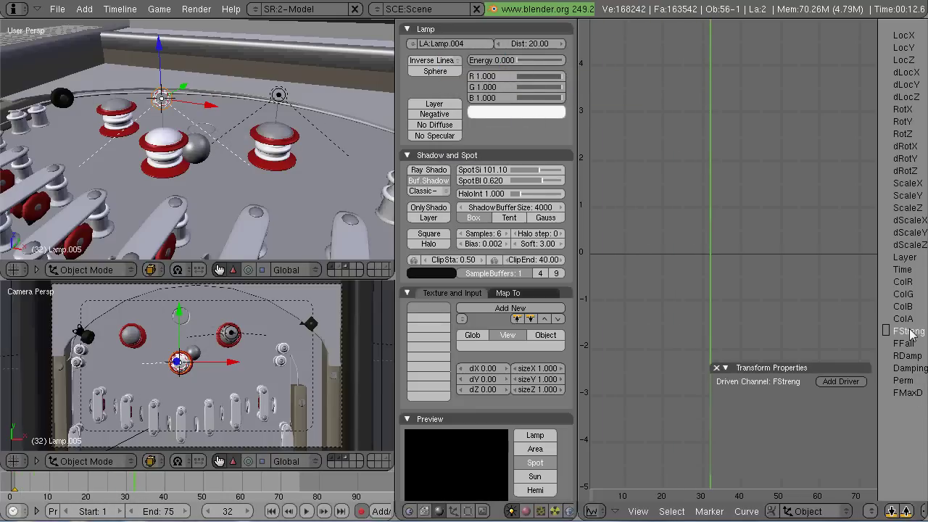
{"action": "left_click", "coordinate": [804, 511]}
{"action": "key", "text": "Home"}
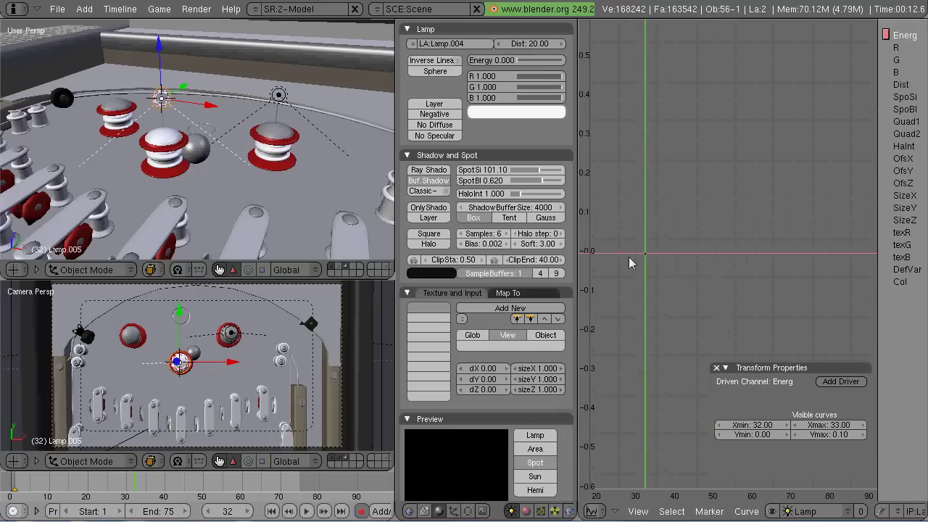
{"action": "middle_click_drag", "start_coordinate": [664, 259], "coordinate": [669, 327]}
{"action": "key", "text": "Tab"}
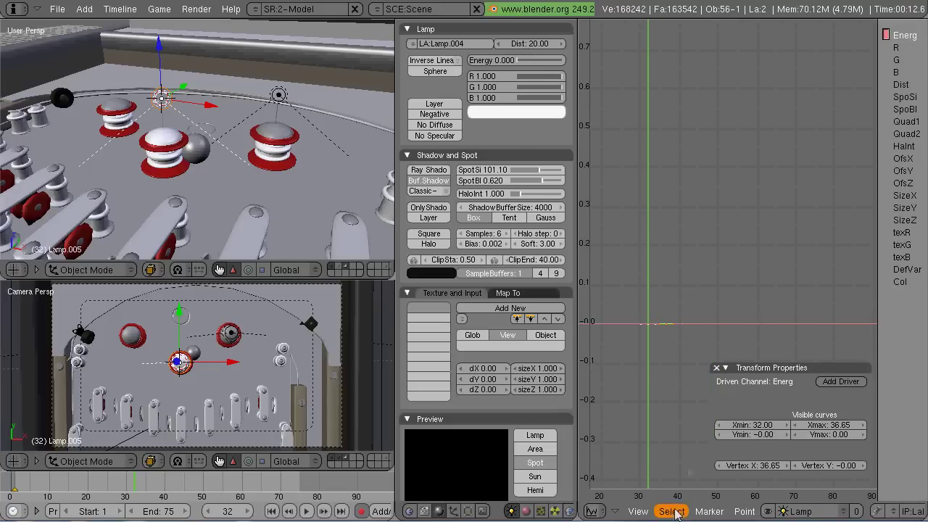
Step: Set the Energ curve to Constant interpolation and raise its key at frame 32 to 0.5
{"action": "left_click", "coordinate": [746, 511]}
{"action": "mouse_move", "coordinate": [754, 275]}
{"action": "left_click", "coordinate": [792, 275]}
{"action": "key", "text": "Tab"}
{"action": "key", "text": "g"}
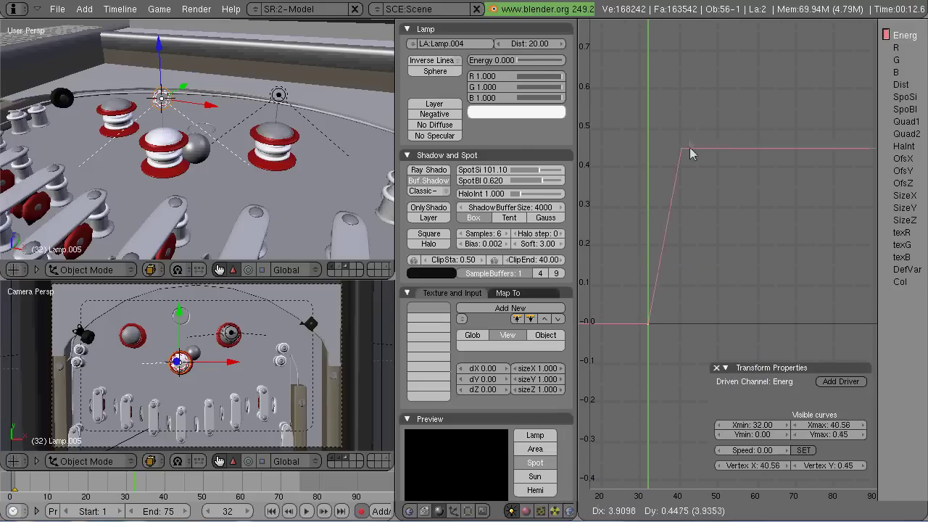
{"action": "left_click", "coordinate": [668, 157]}
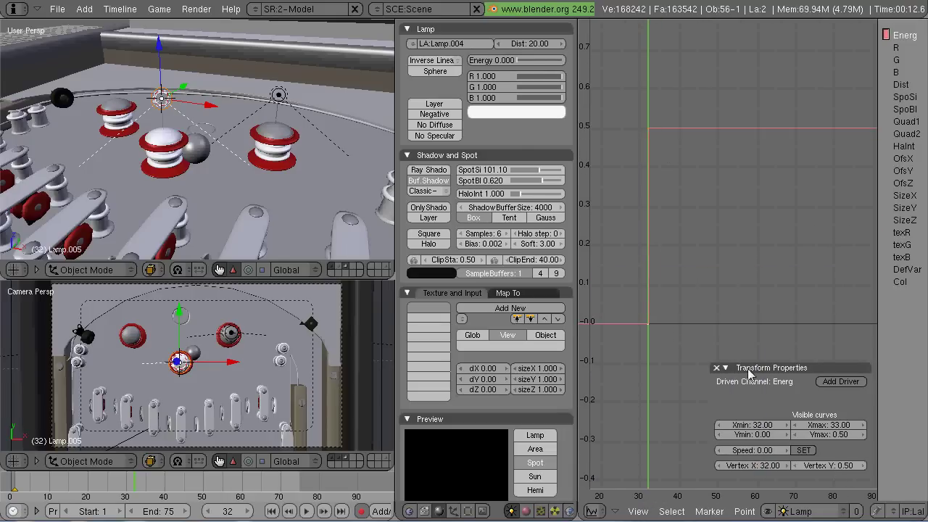
Step: Step through frames 30–33 to check the spotlight's pulse
{"action": "key", "text": "Left"}
{"action": "key", "text": "Right"}
{"action": "key", "text": "Right"}
{"action": "key", "text": "Left"}
{"action": "key", "text": "Left"}
{"action": "key", "text": "Right"}
{"action": "key", "text": "Left"}
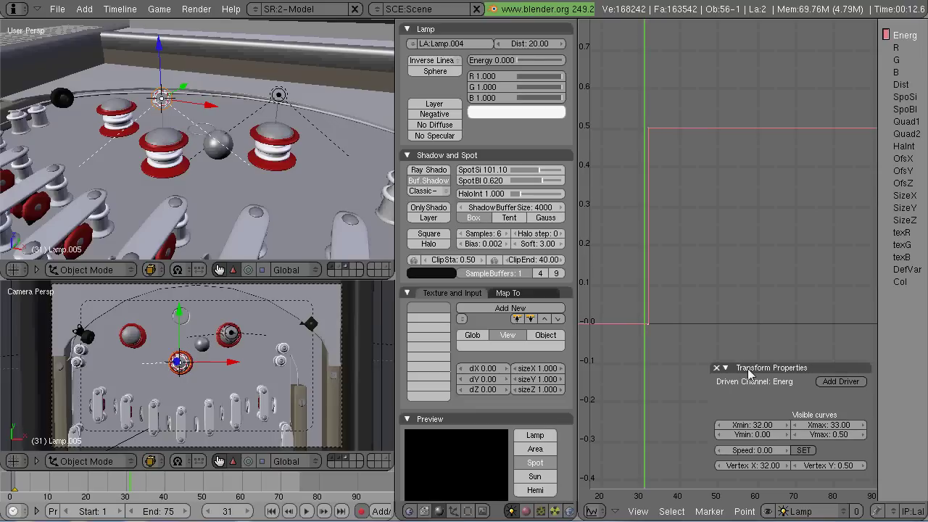
{"action": "scroll", "coordinate": [671, 356], "scroll_direction": "up", "scroll_amount": 1}
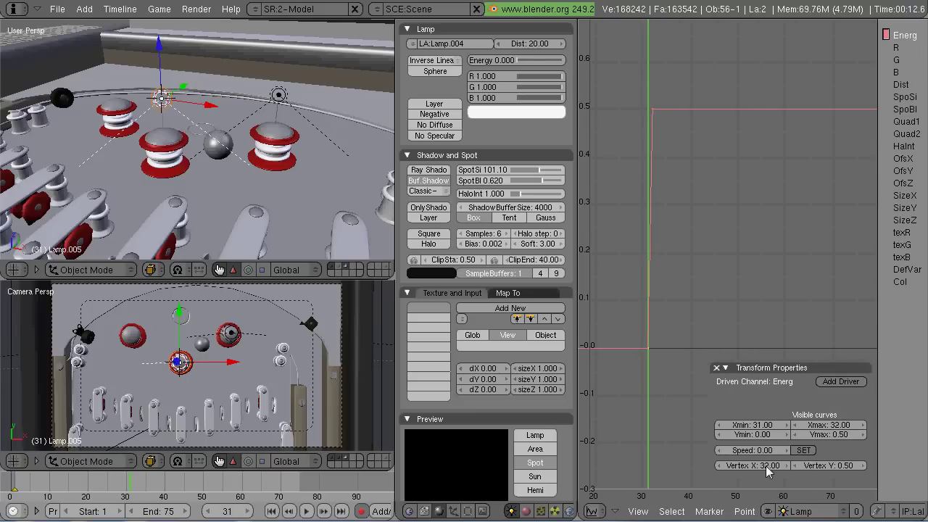
{"action": "key", "text": "Left"}
{"action": "key", "text": "Left"}
{"action": "key", "text": "Right"}
{"action": "key", "text": "Right"}
{"action": "key", "text": "Right"}
{"action": "key", "text": "Left"}
{"action": "key", "text": "Left"}
{"action": "key", "text": "Right"}
{"action": "key", "text": "Right"}
{"action": "key", "text": "Right"}
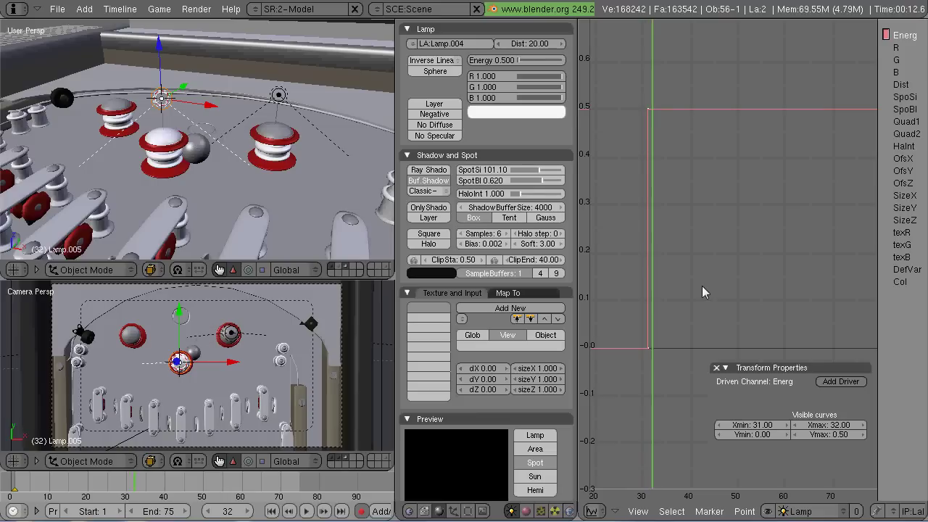
{"action": "key", "text": "Left"}
{"action": "key", "text": "Left"}
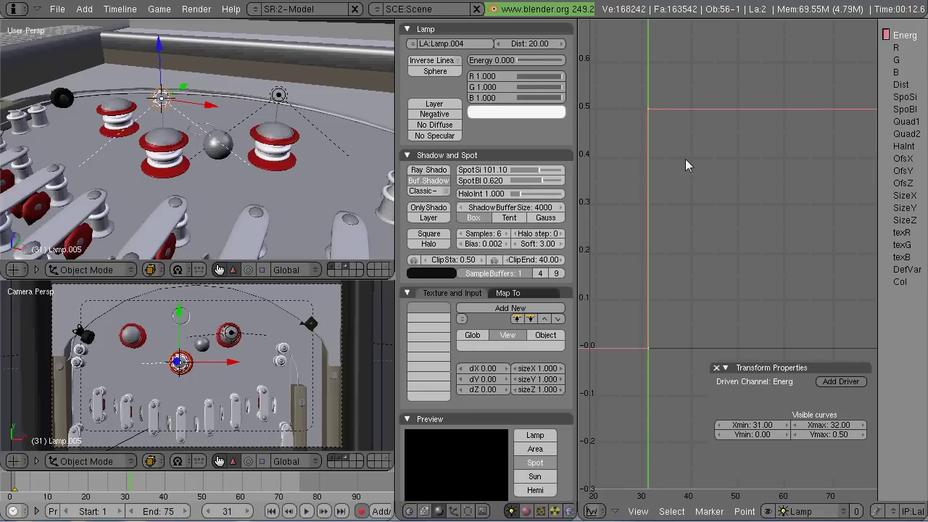
{"action": "key", "text": "Right"}
{"action": "key", "text": "Right"}
Step: Drop the latest Energy point to 0 at frame 33, ending the pulse
{"action": "right_click", "coordinate": [667, 116]}
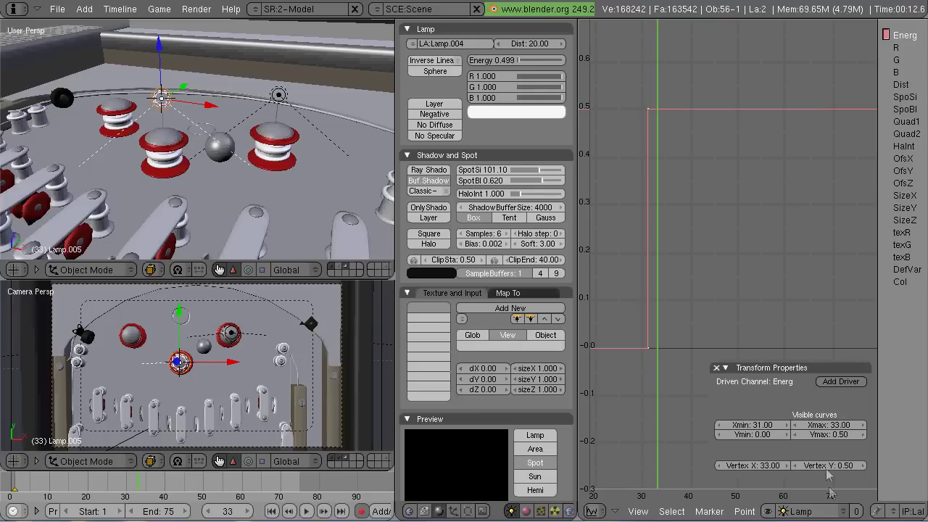
{"action": "key", "text": "g"}
{"action": "left_click", "coordinate": [742, 248]}
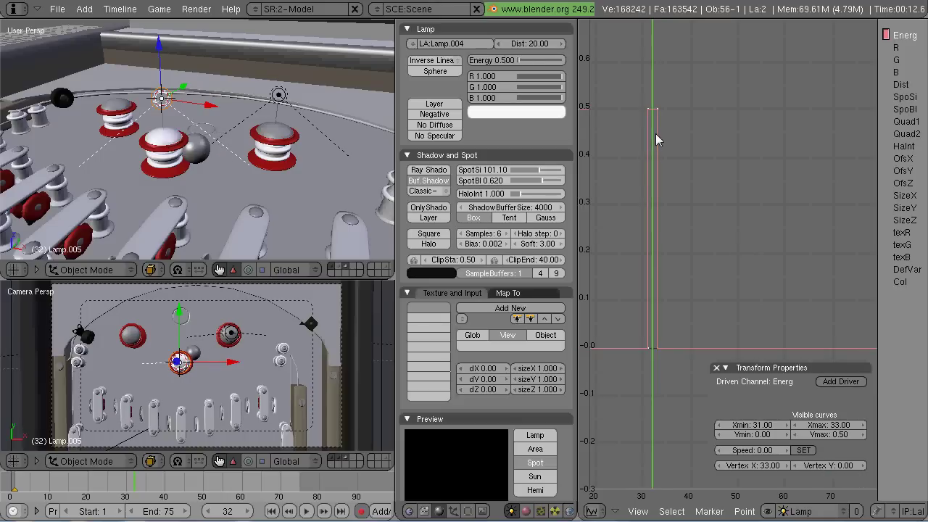
{"action": "key", "text": "Right"}
{"action": "key", "text": "Right"}
{"action": "key", "text": "Right"}
{"action": "key", "text": "Right"}
{"action": "key", "text": "Left"}
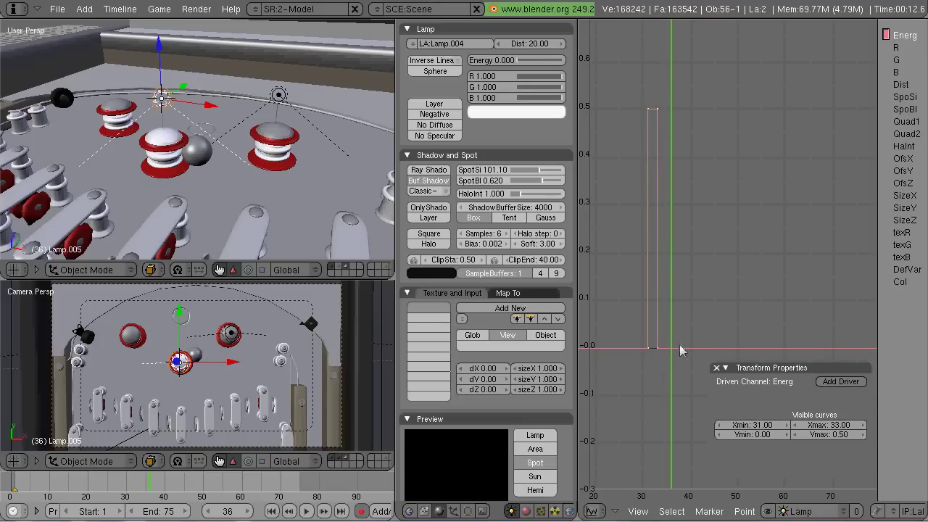
Step: Add an Energy point near frame 36 and raise it to 0.5
{"action": "mouse_move", "coordinate": [753, 466]}
{"action": "left_mouse_down"}
{"action": "mouse_move", "coordinate": [781, 468]}
{"action": "mouse_move", "coordinate": [754, 478]}
{"action": "left_mouse_up"}
{"action": "type", "text": "0.5"}
{"action": "key", "text": "Return"}
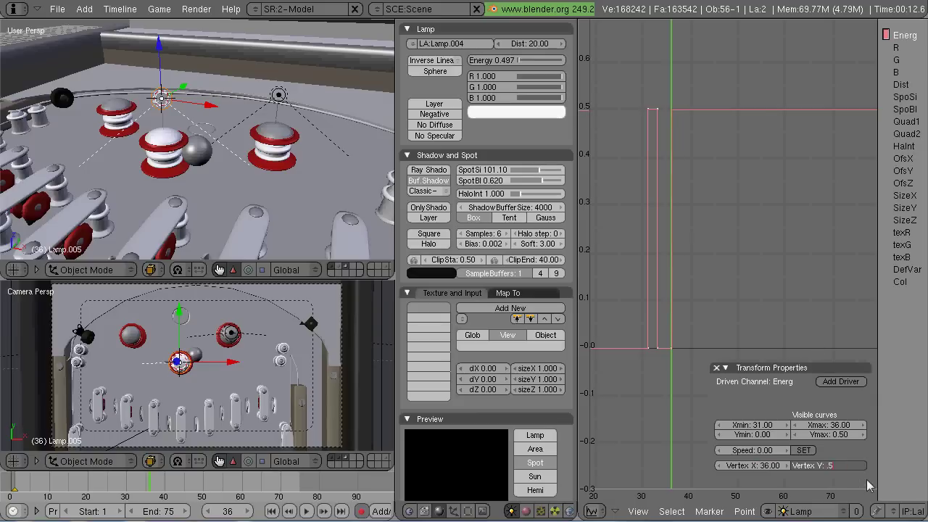
{"action": "key", "text": "Right"}
{"action": "key", "text": "Home"}
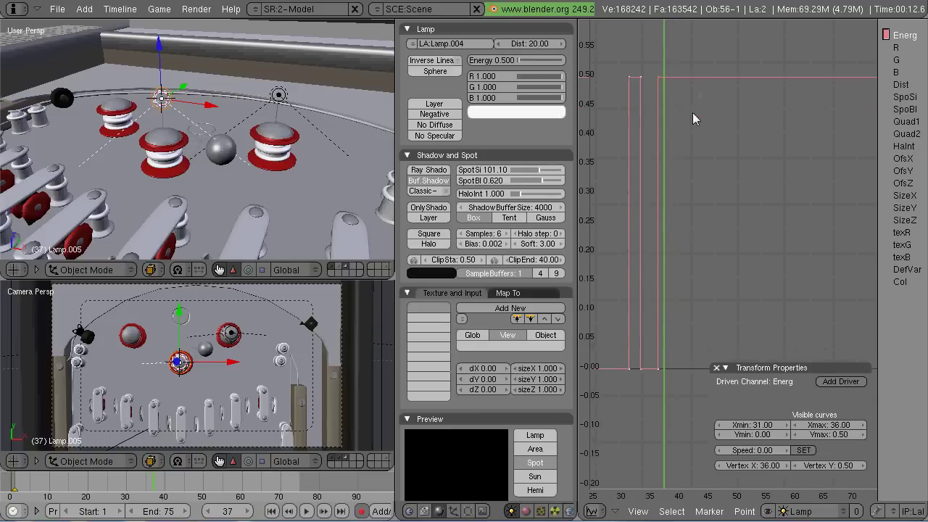
{"action": "key", "text": "Tab"}
Step: Add a point at frame 37 that drops Energy back to 0
{"action": "left_click", "coordinate": [671, 102], "text": "ctrl"}
{"action": "left_click", "coordinate": [757, 466]}
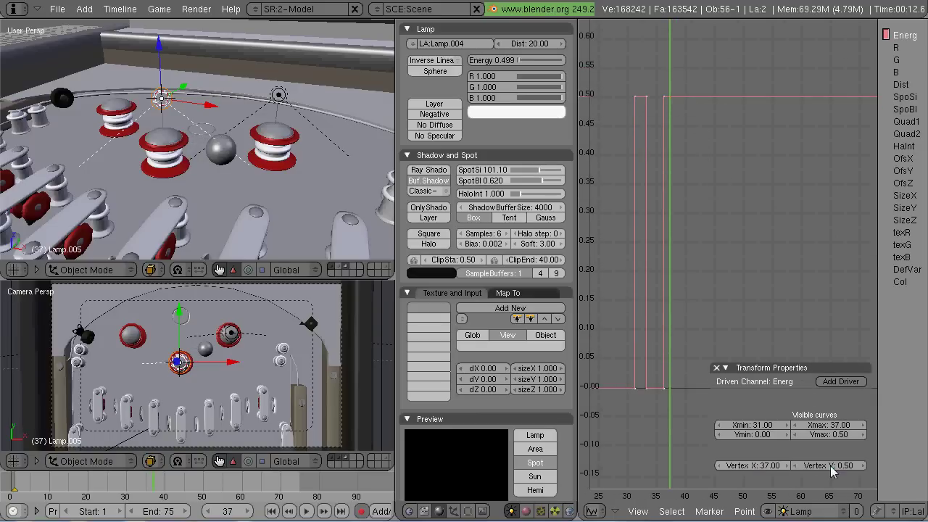
{"action": "left_click", "coordinate": [670, 386], "text": "ctrl"}
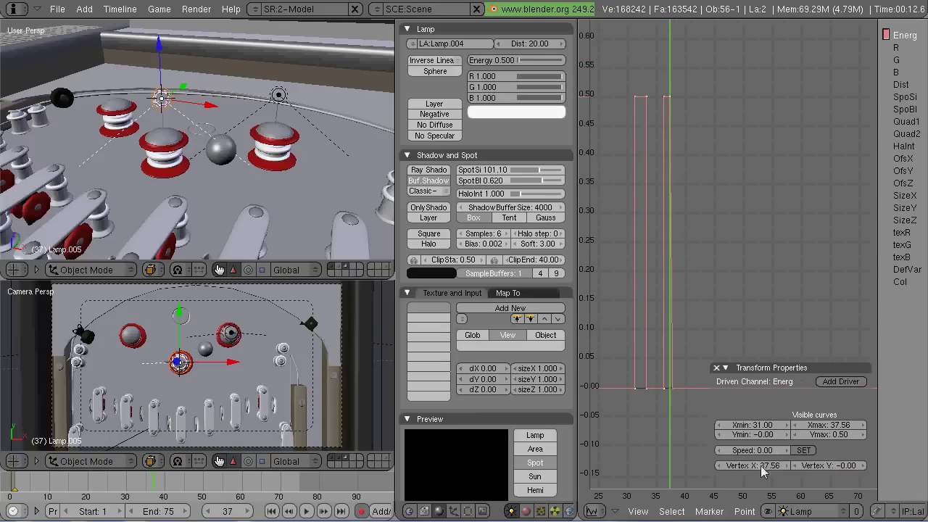
{"action": "key", "text": "Return"}
{"action": "key", "text": "Right"}
{"action": "key", "text": "Right"}
{"action": "key", "text": "Right"}
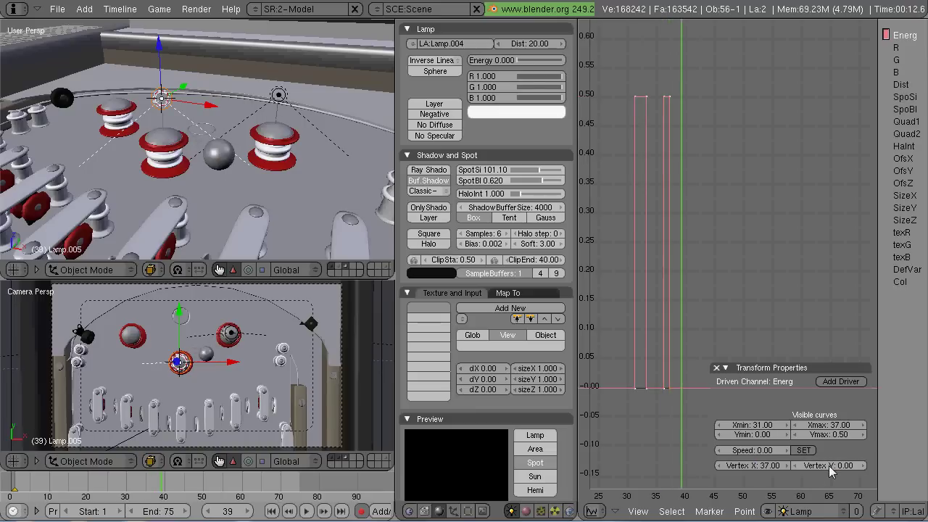
{"action": "key", "text": "F2"}
{"action": "key", "text": "Escape"}
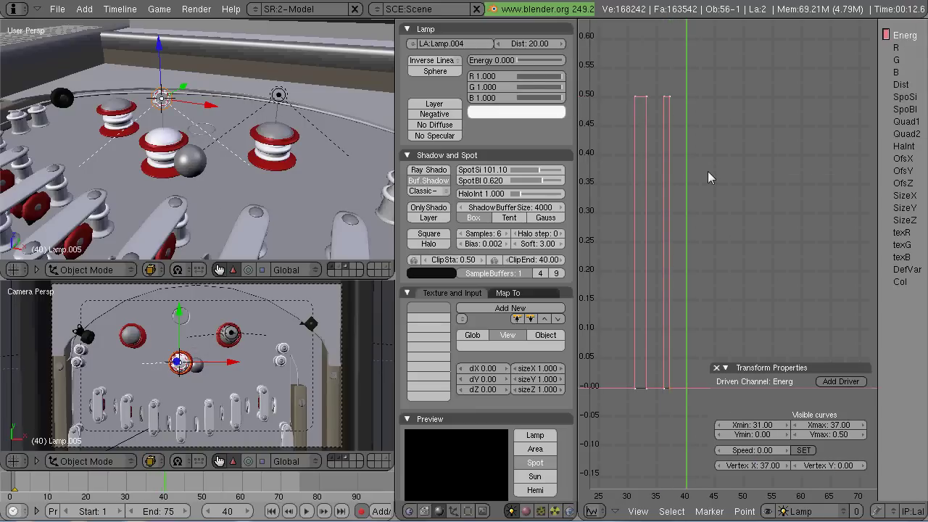
{"action": "scroll", "coordinate": [710, 244], "scroll_direction": "down", "scroll_amount": 2, "text": "shift"}
Step: Add a new Energy point near frame 40 set to 0.5
{"action": "key", "text": "a"}
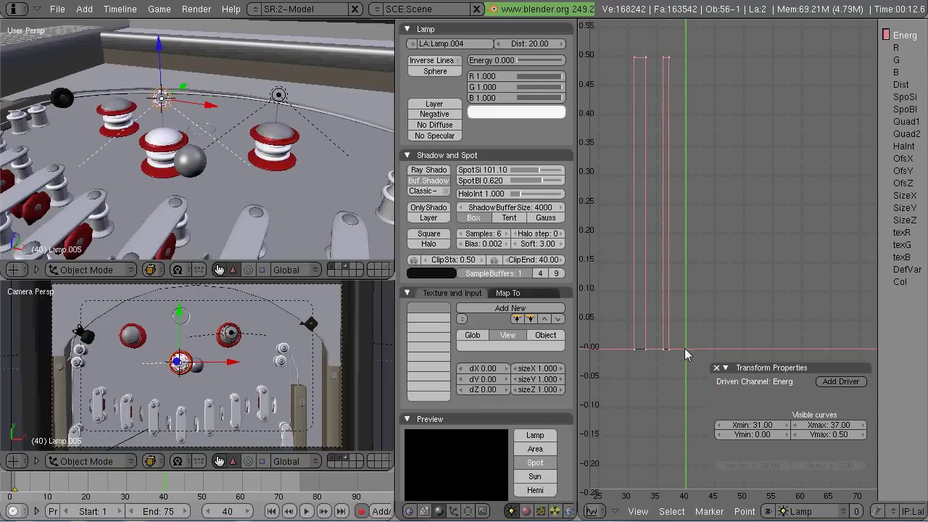
{"action": "left_click", "coordinate": [686, 354], "text": "ctrl"}
{"action": "left_click", "coordinate": [761, 465]}
{"action": "key", "text": "Return"}
{"action": "key", "text": "g"}
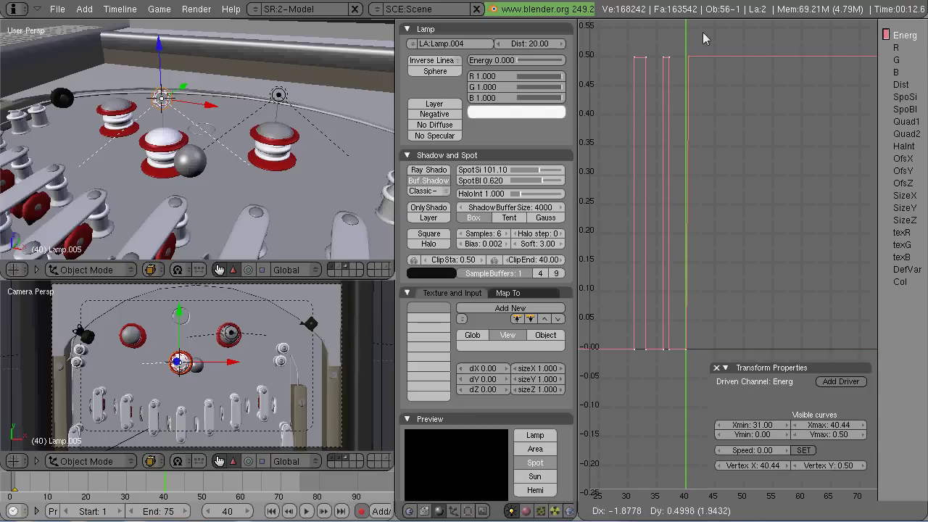
{"action": "left_click", "coordinate": [700, 294]}
{"action": "left_click", "coordinate": [762, 465]}
{"action": "type", "text": "0.5"}
{"action": "key", "text": "Return"}
{"action": "key", "text": "a"}
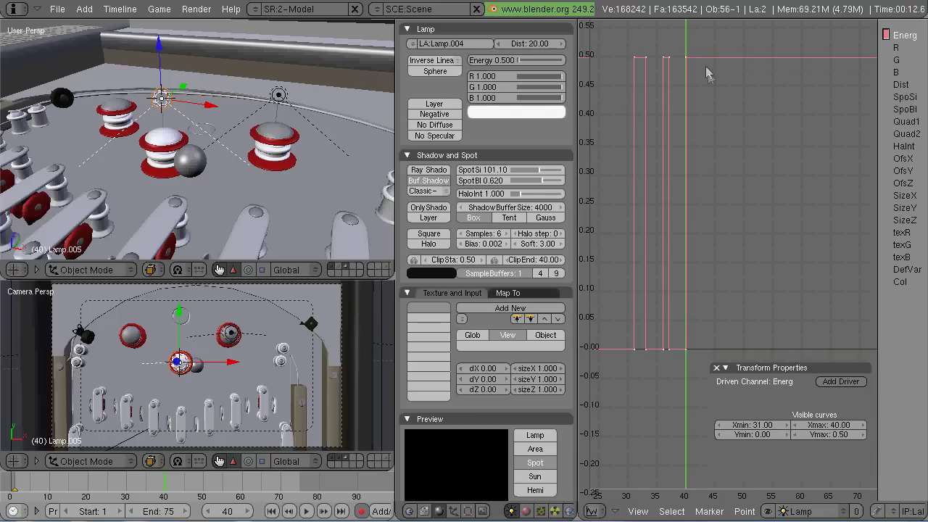
Step: Add a frame-41 point and lower Energy to 0 to end the third pulse
{"action": "key", "text": "Right"}
{"action": "left_click", "coordinate": [689, 64], "text": "ctrl"}
{"action": "scroll", "coordinate": [751, 216], "scroll_direction": "up", "scroll_amount": 3, "text": "ctrl"}
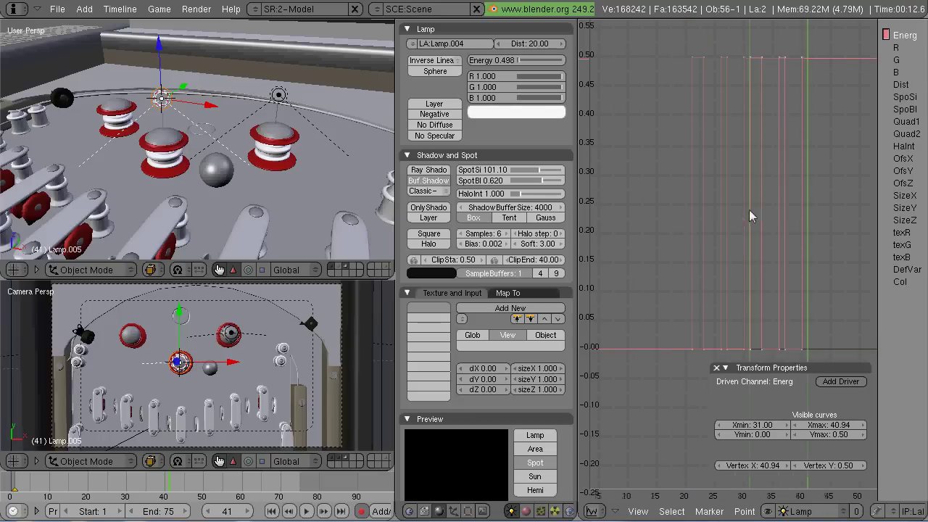
{"action": "scroll", "coordinate": [751, 215], "scroll_direction": "up", "scroll_amount": 4}
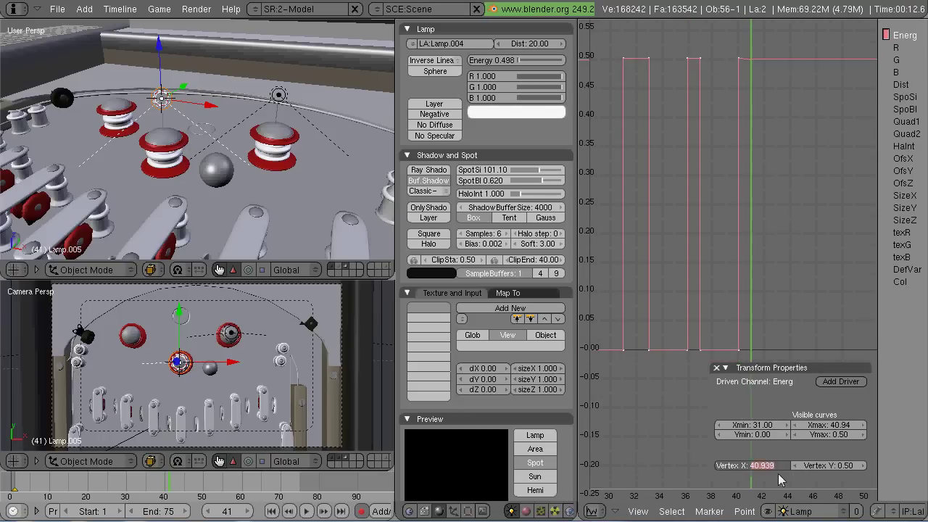
{"action": "key", "text": "Return"}
{"action": "key", "text": "g"}
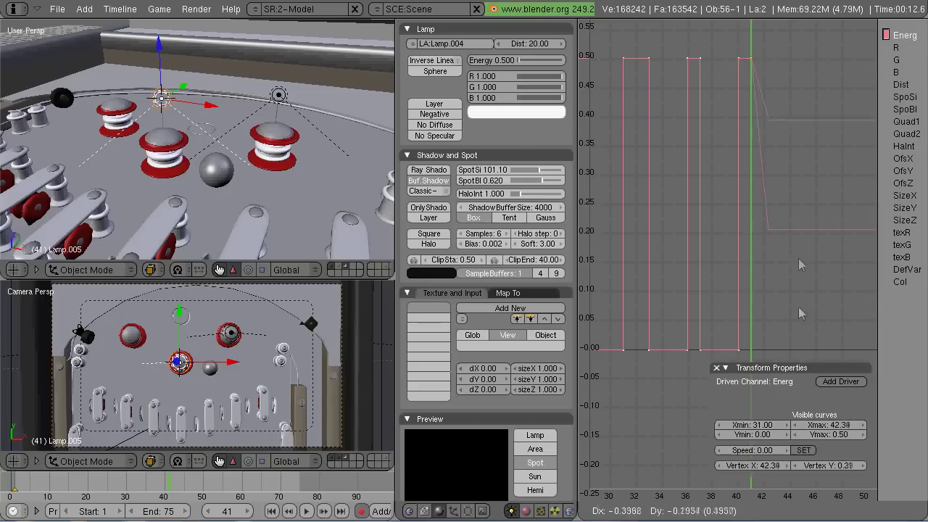
{"action": "left_click", "coordinate": [774, 491]}
Step: Play back with Alt+A, rewind to frame 1, and replay to watch the three 0.5 Energy blinks
{"action": "key", "text": "alt+a"}
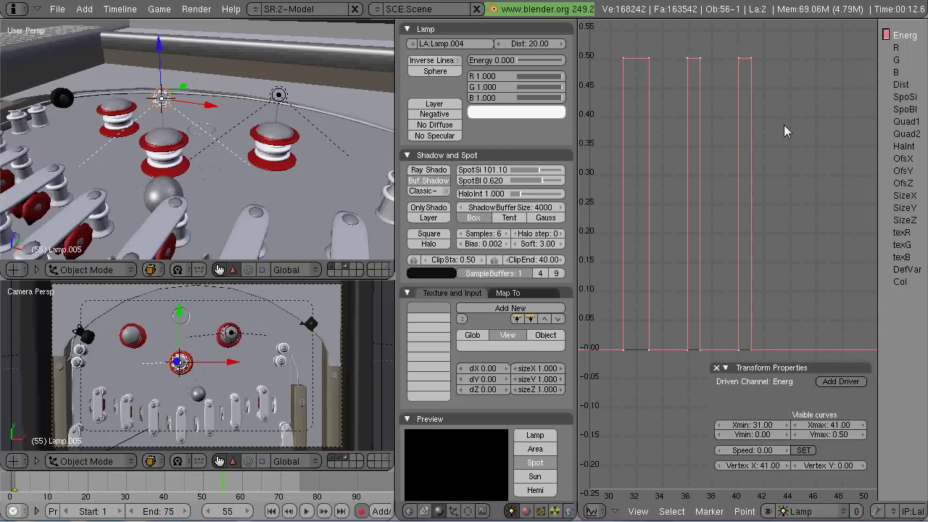
{"action": "key", "text": "shift+Left"}
{"action": "left_click", "coordinate": [306, 512]}
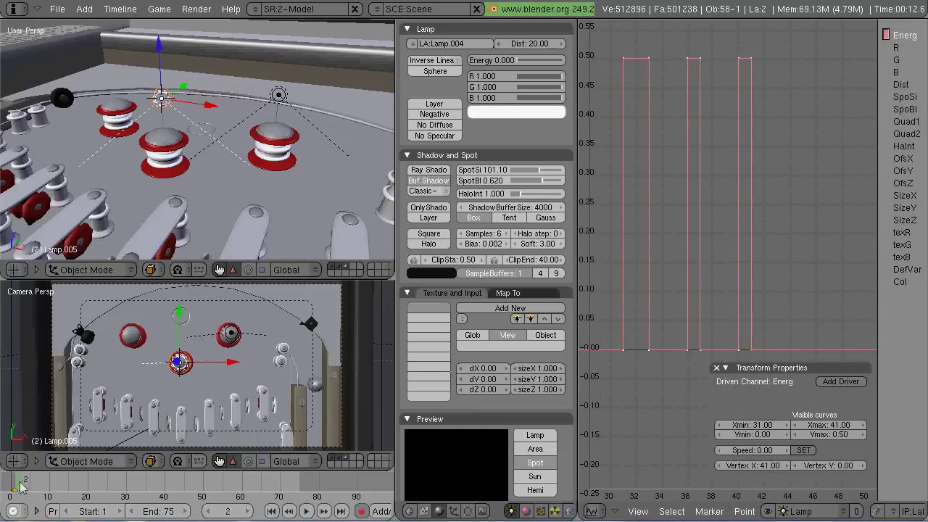